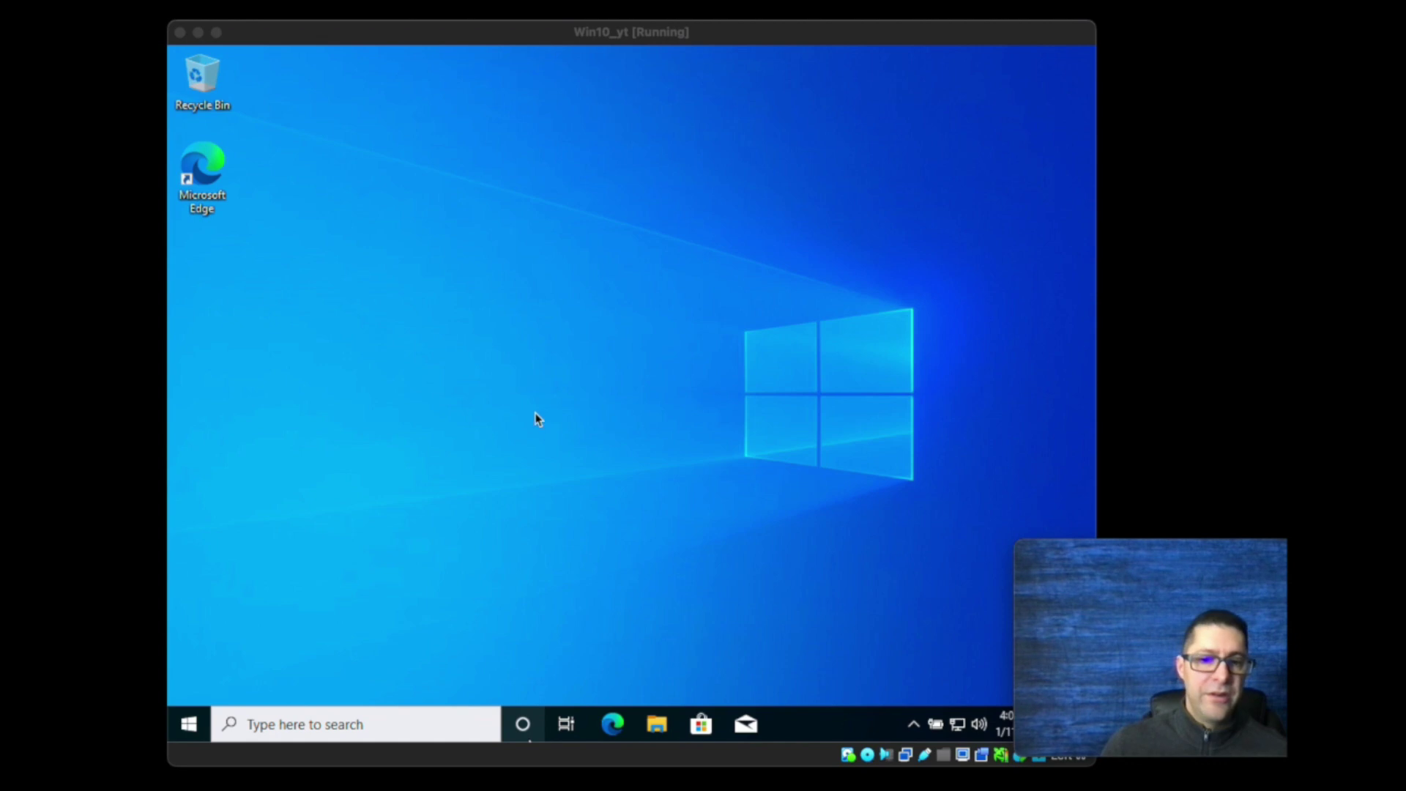
Step: Launch Edge, go to google.com, dismiss the Chrome prompt and search for 'spyder ide'
click(618, 723)
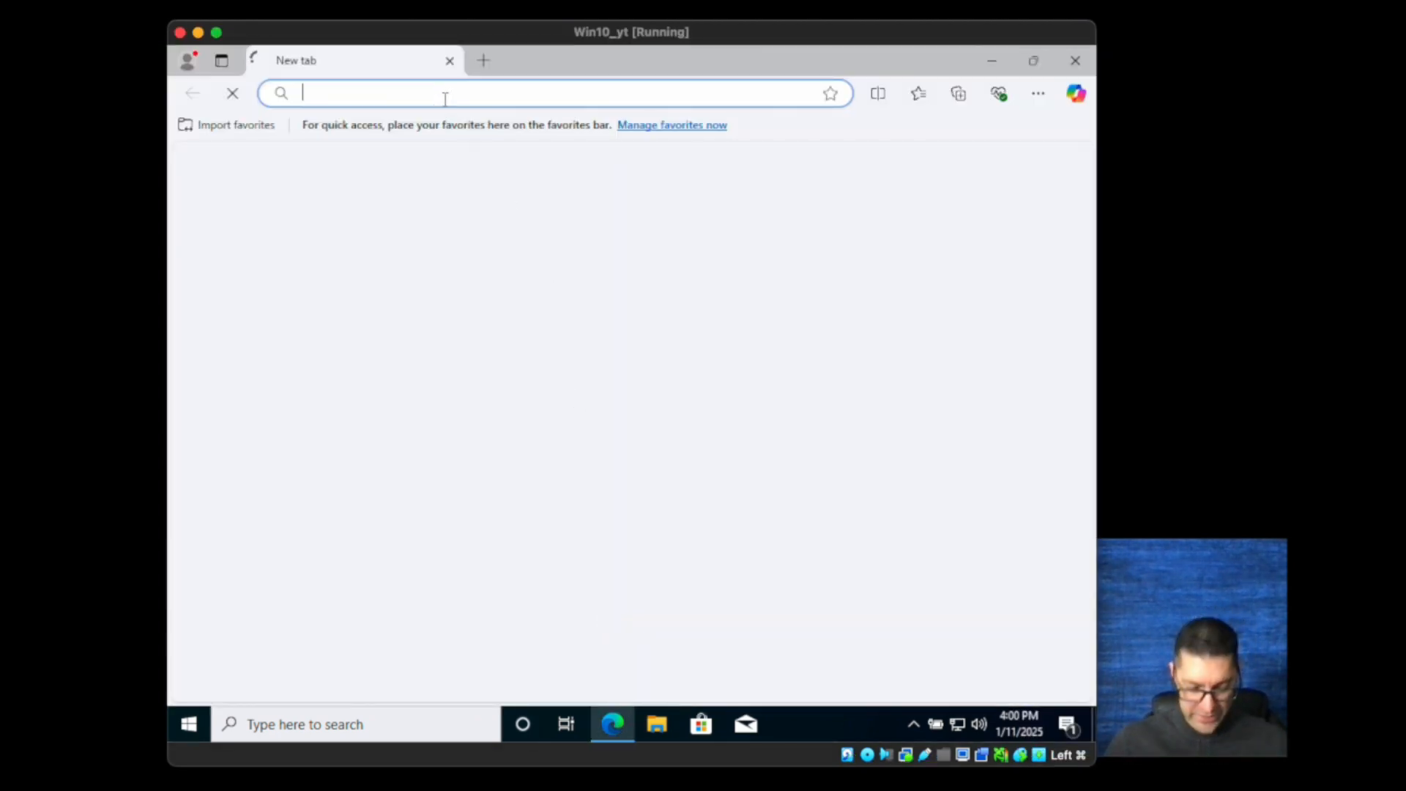
text(goo)
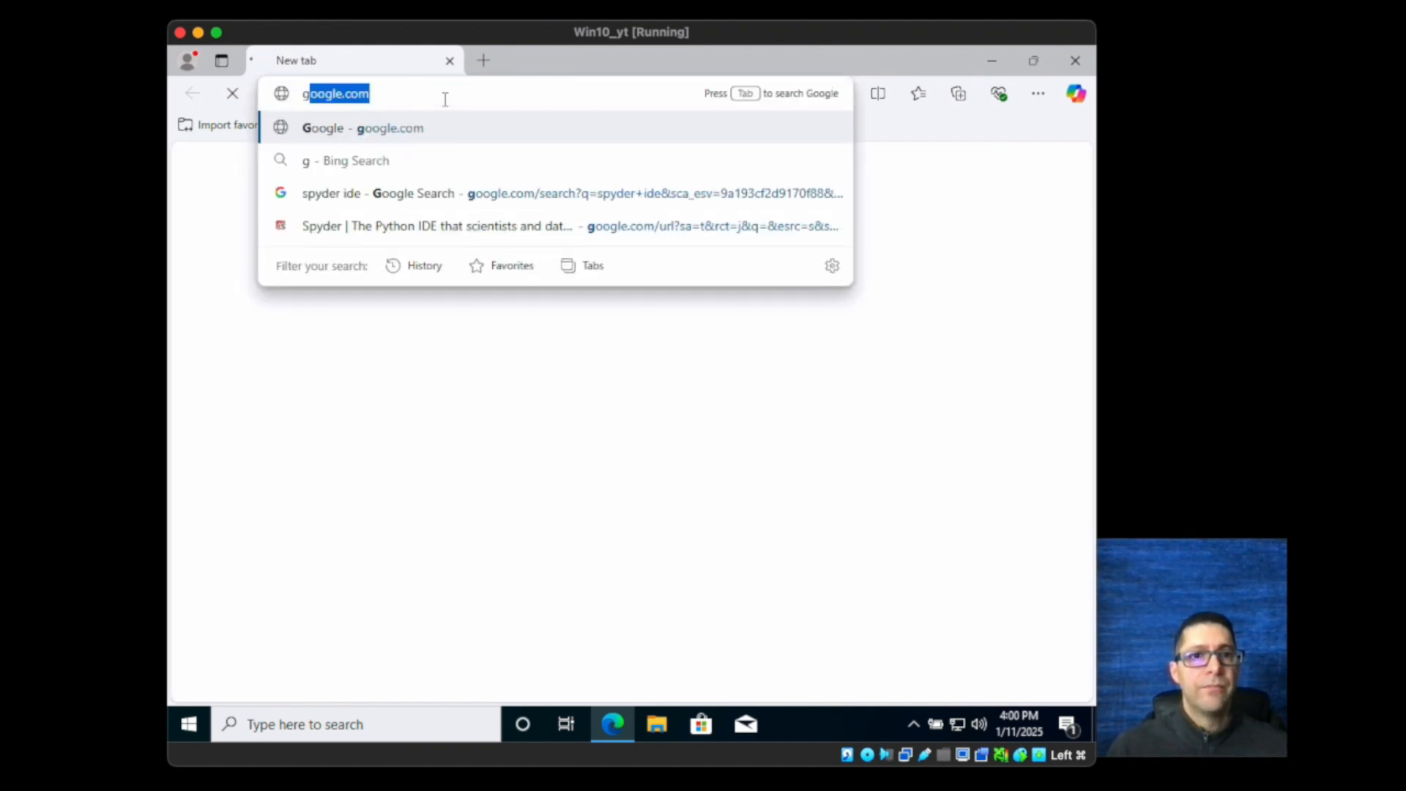
key(Return)
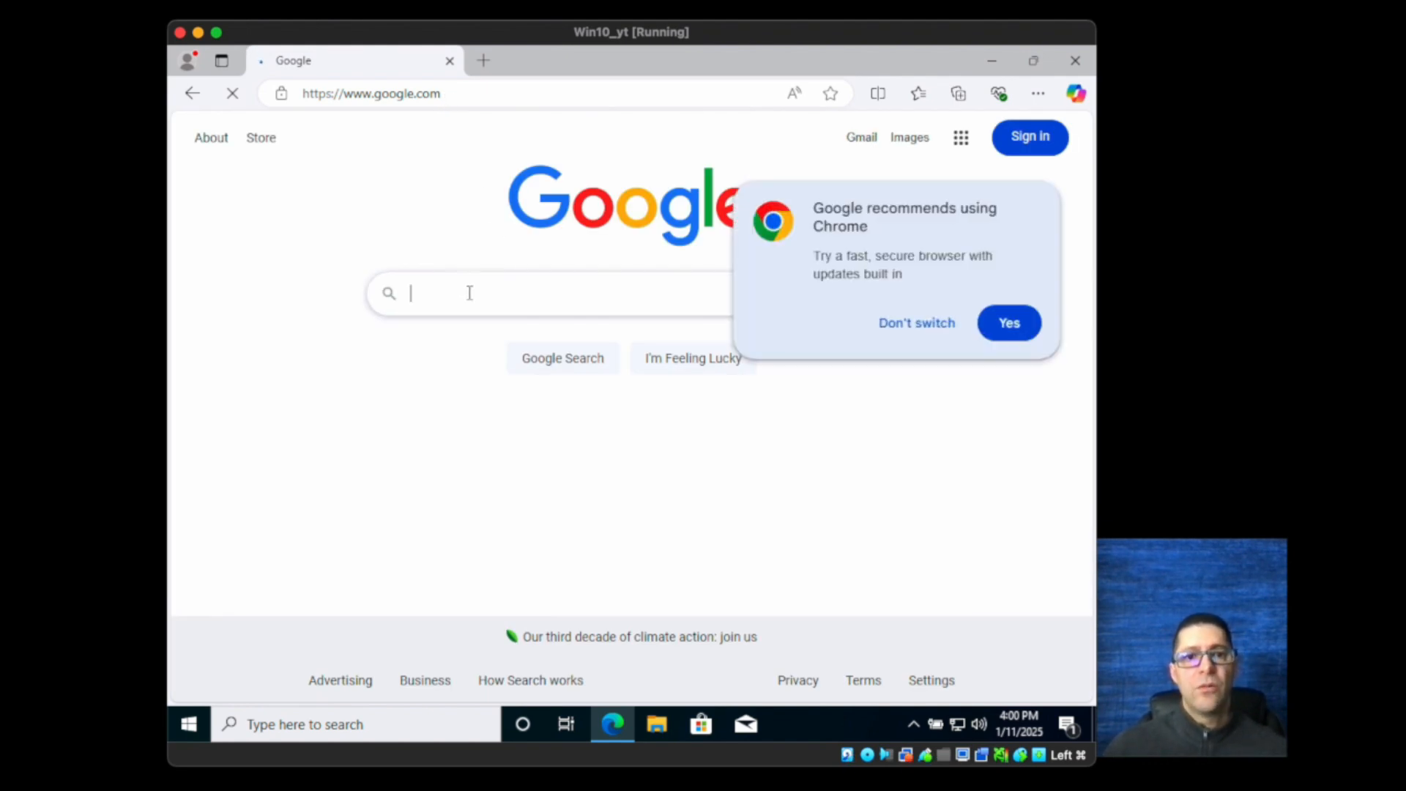
click(917, 323)
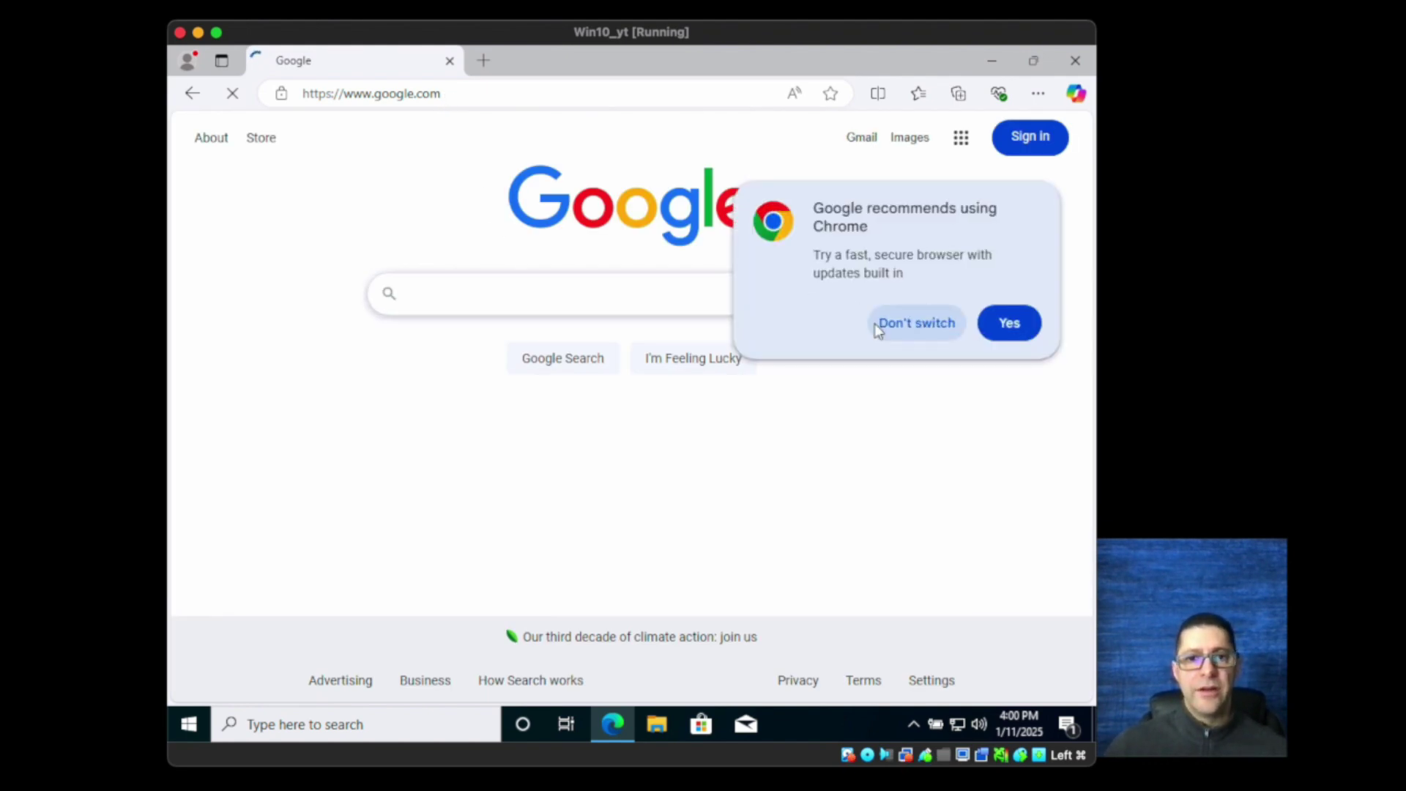
click(557, 288)
text(sp)
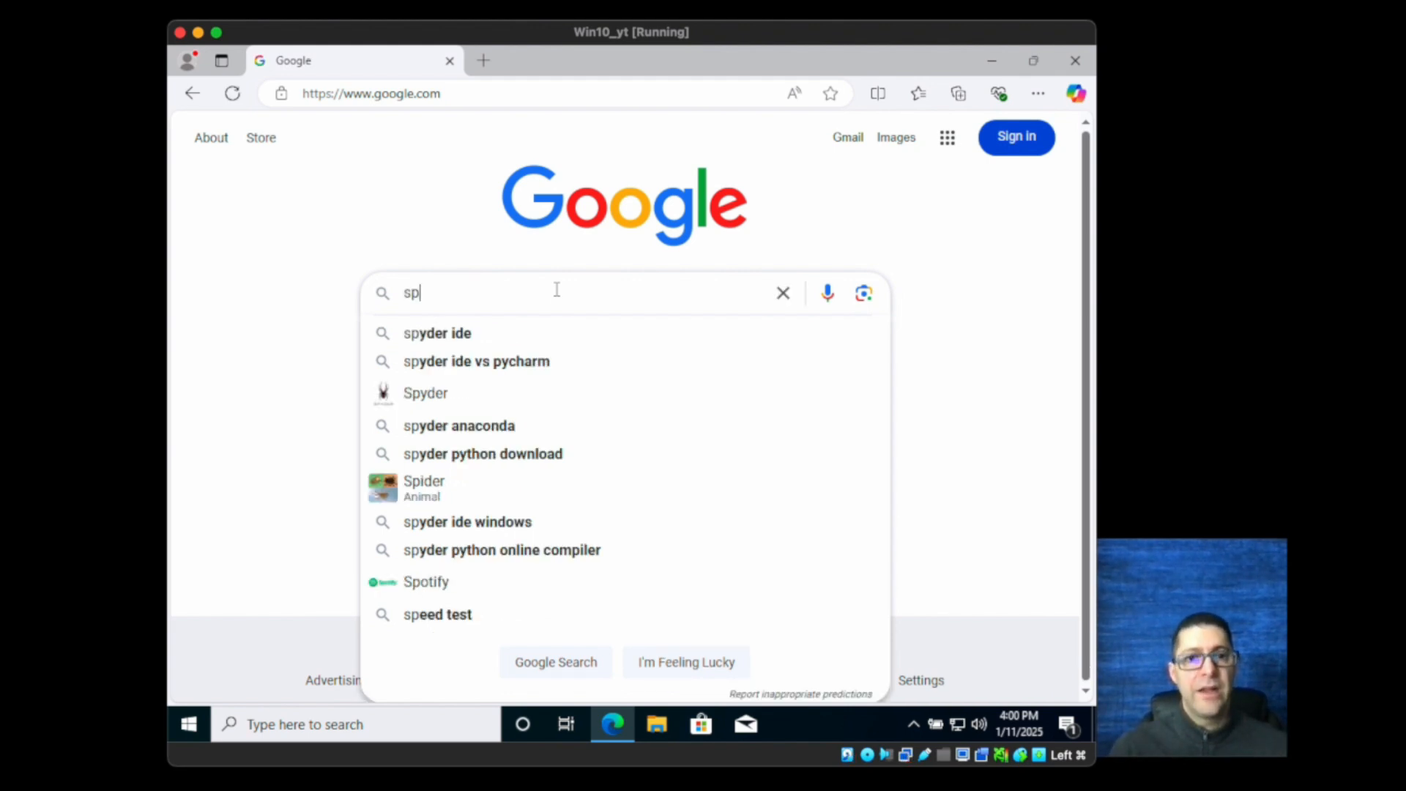
text(yde)
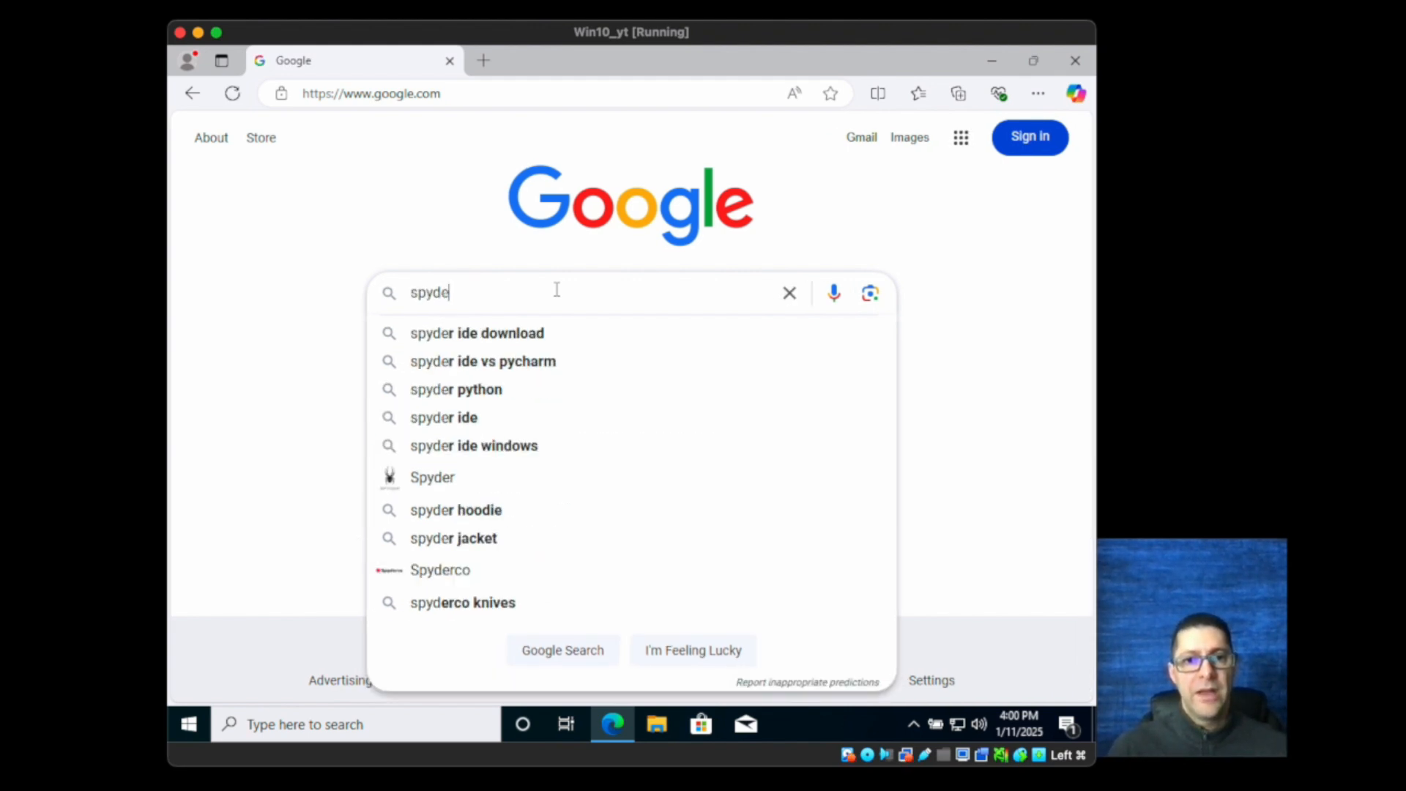
text(r ide)
key(Return)
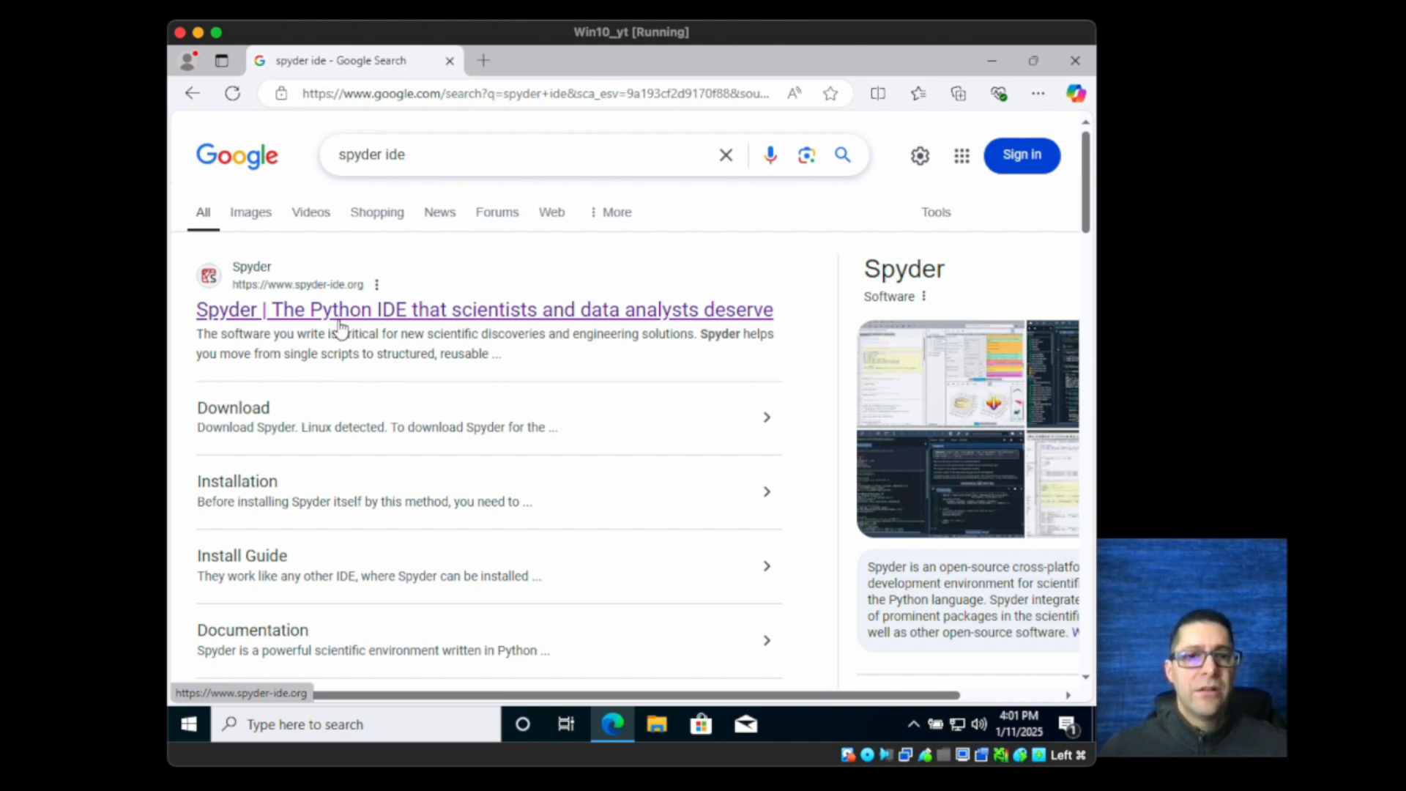
Step: Open the Spyder result and go to the site's DOWNLOAD page
click(349, 310)
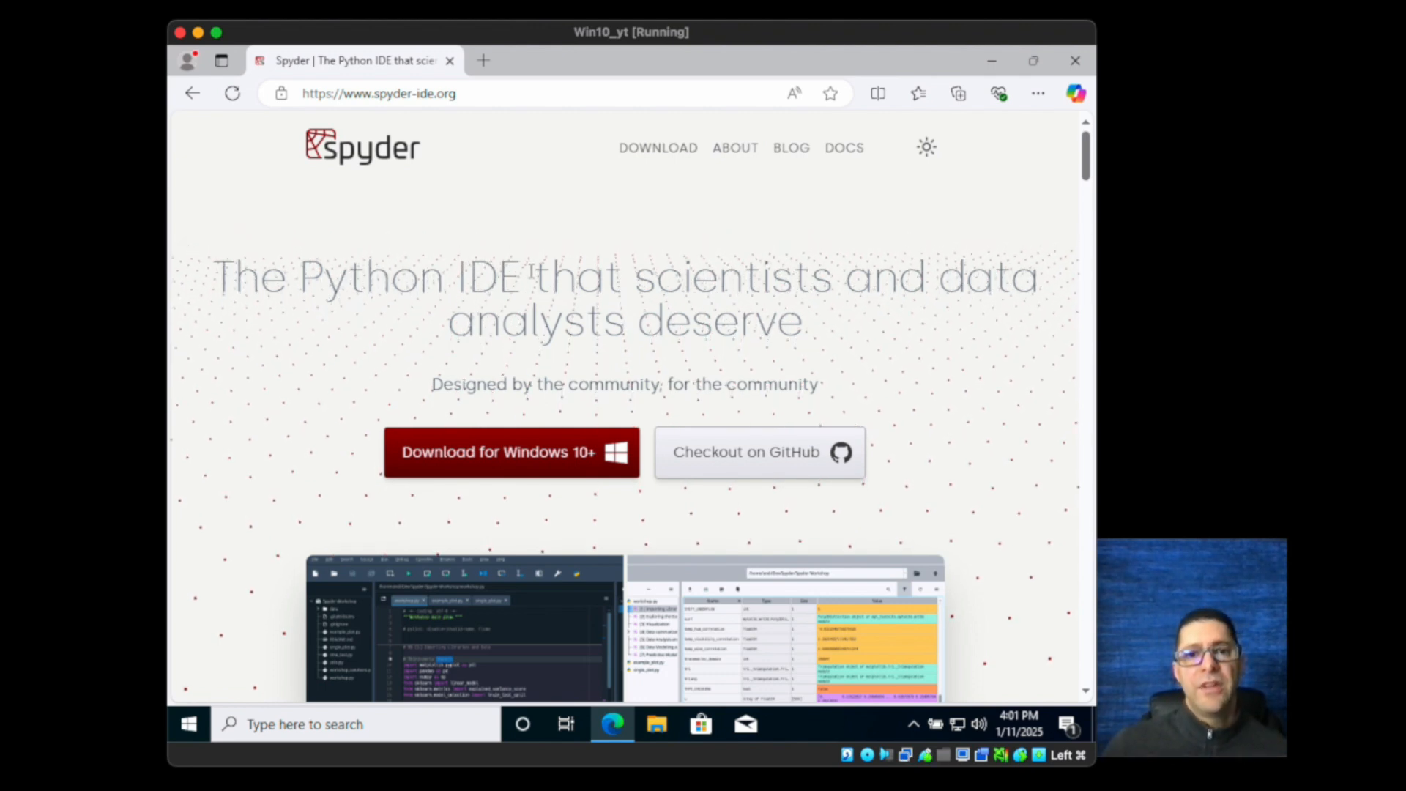
click(659, 155)
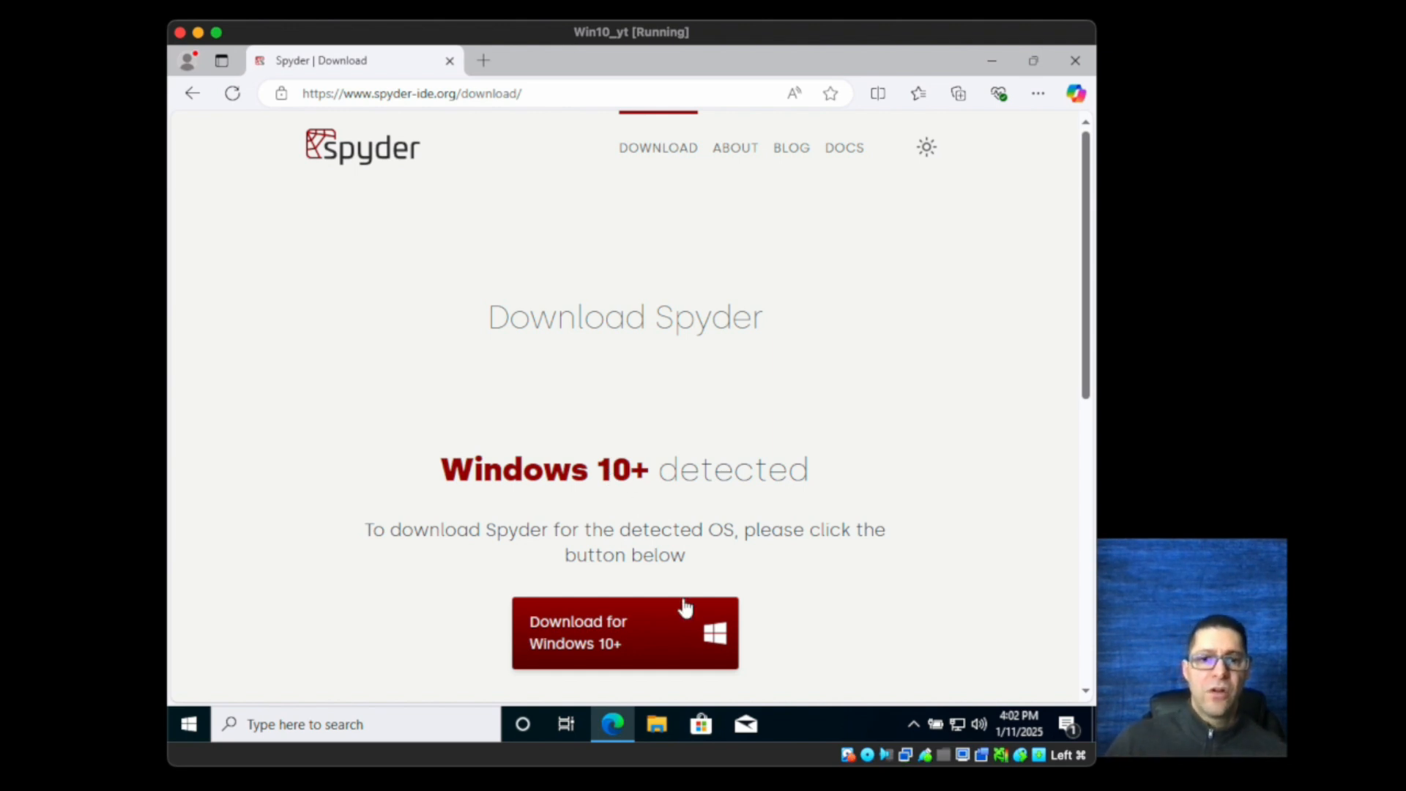
Step: Download the Spyder installer for Windows 10+ into the Downloads folder
click(646, 627)
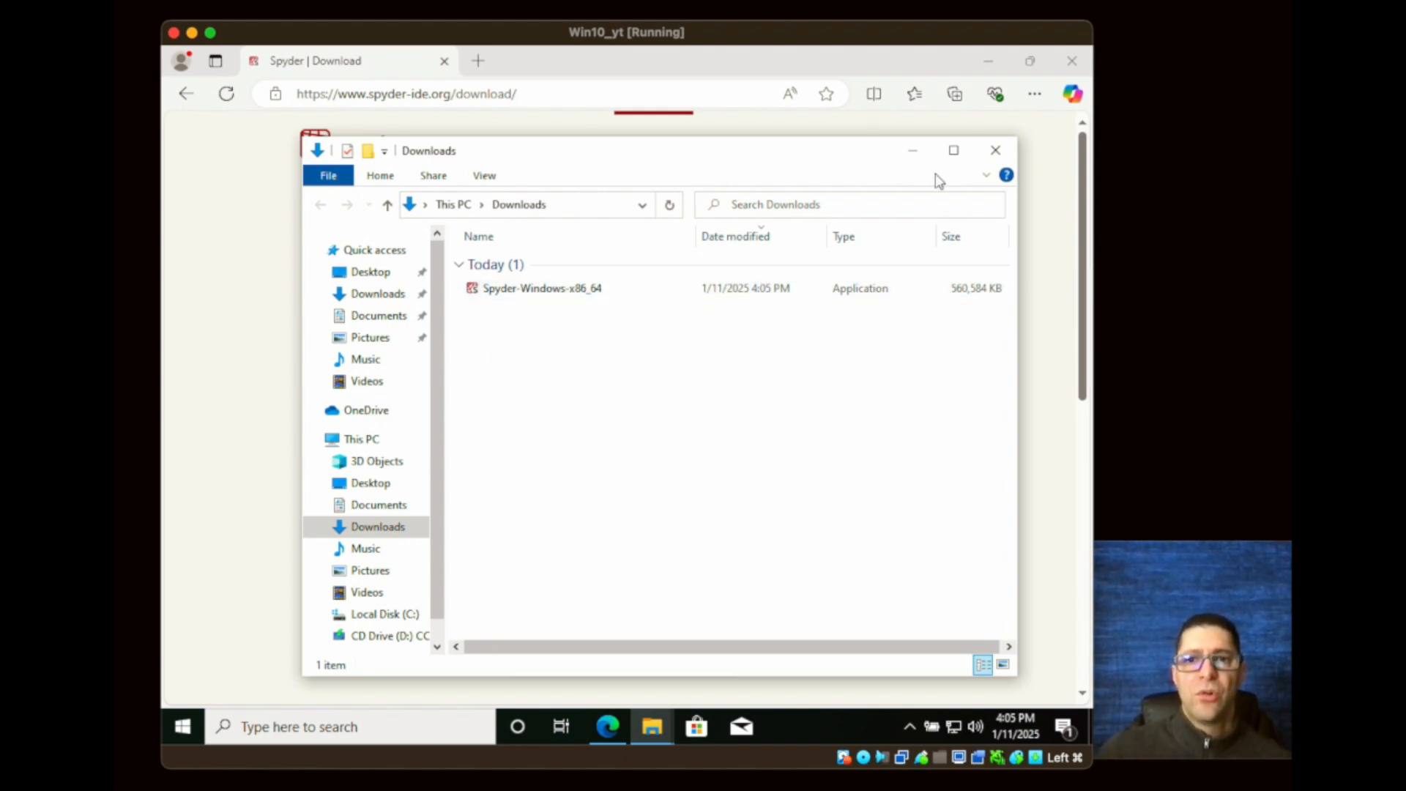
Step: Close Edge, launch Spyder-Windows-x86_64 and run it anyway past the SmartScreen warning
click(1072, 61)
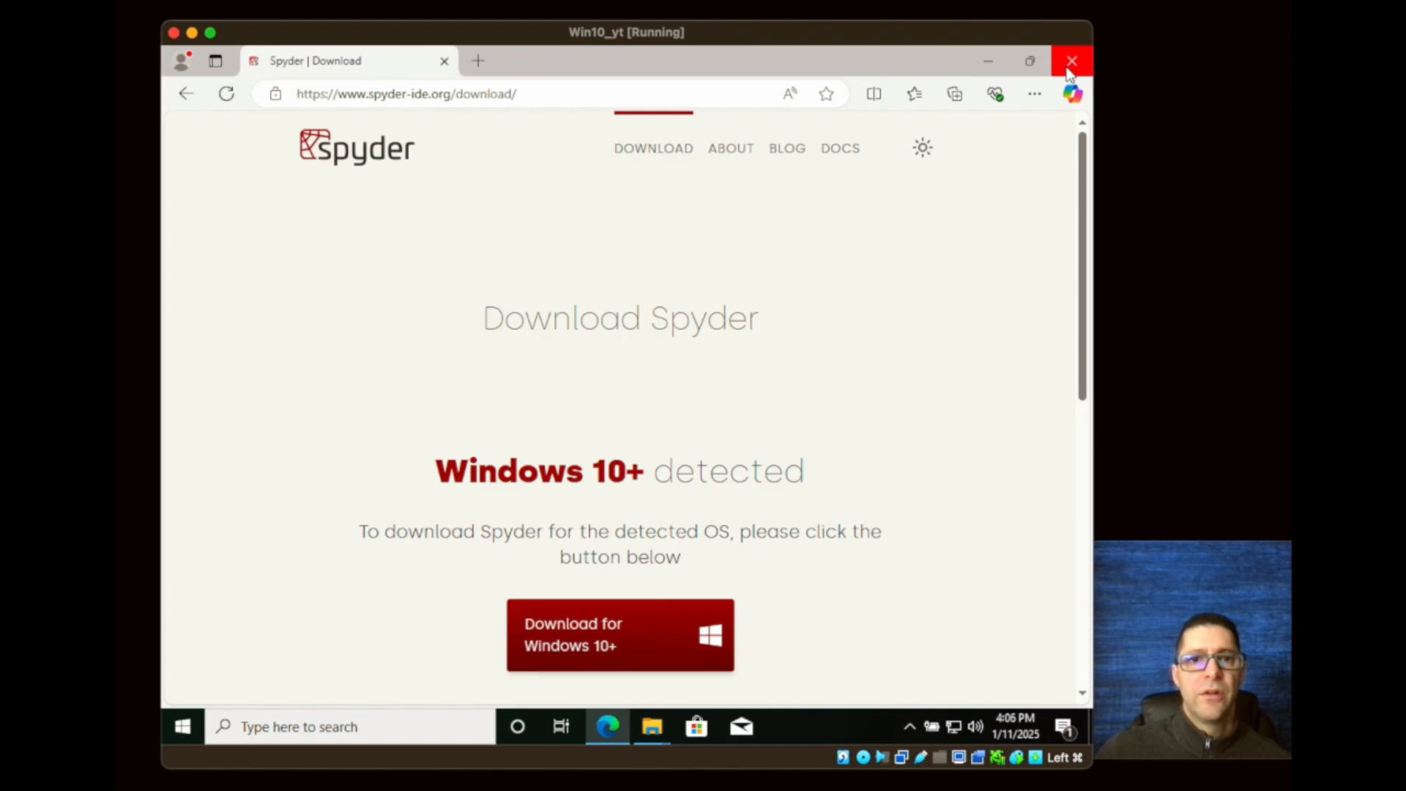
double_click(539, 289)
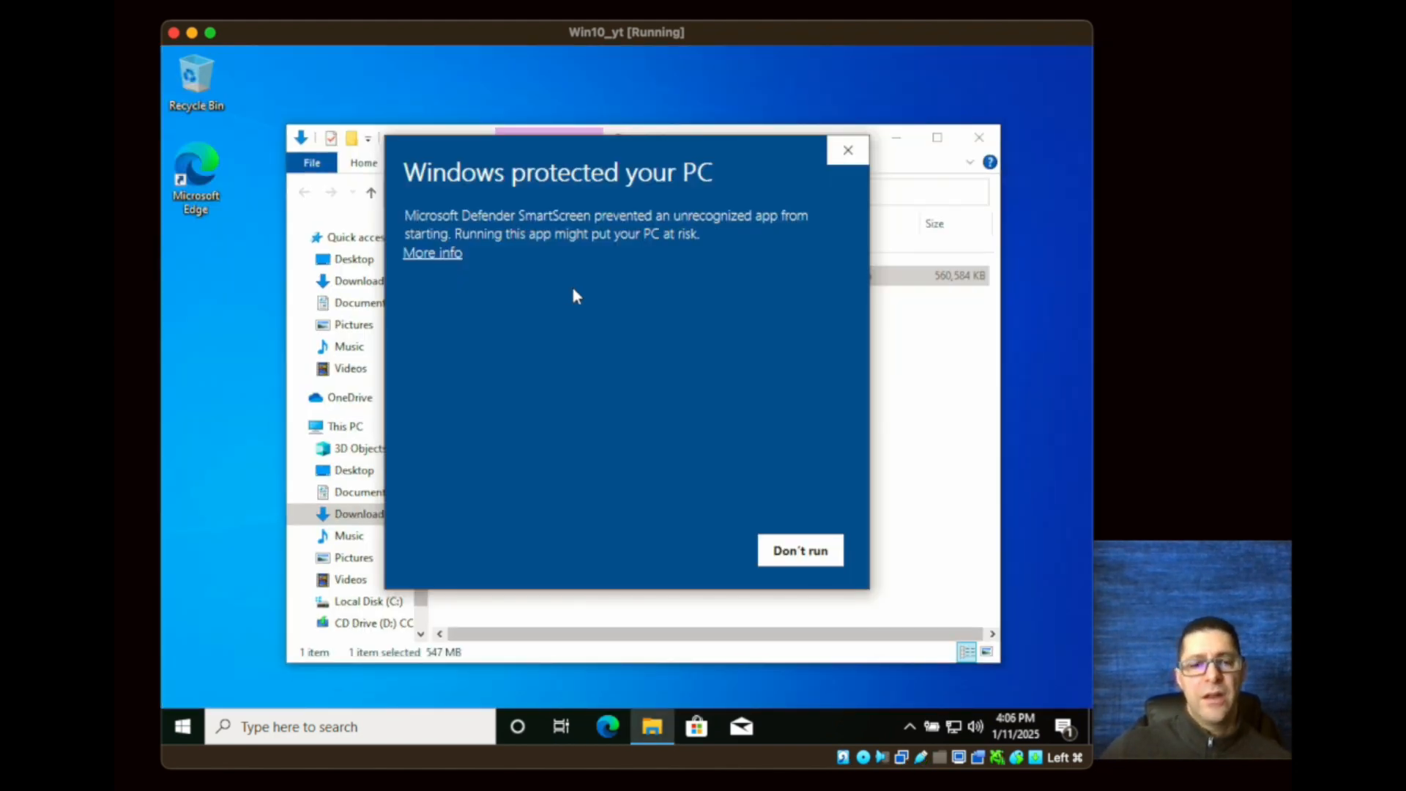
click(423, 253)
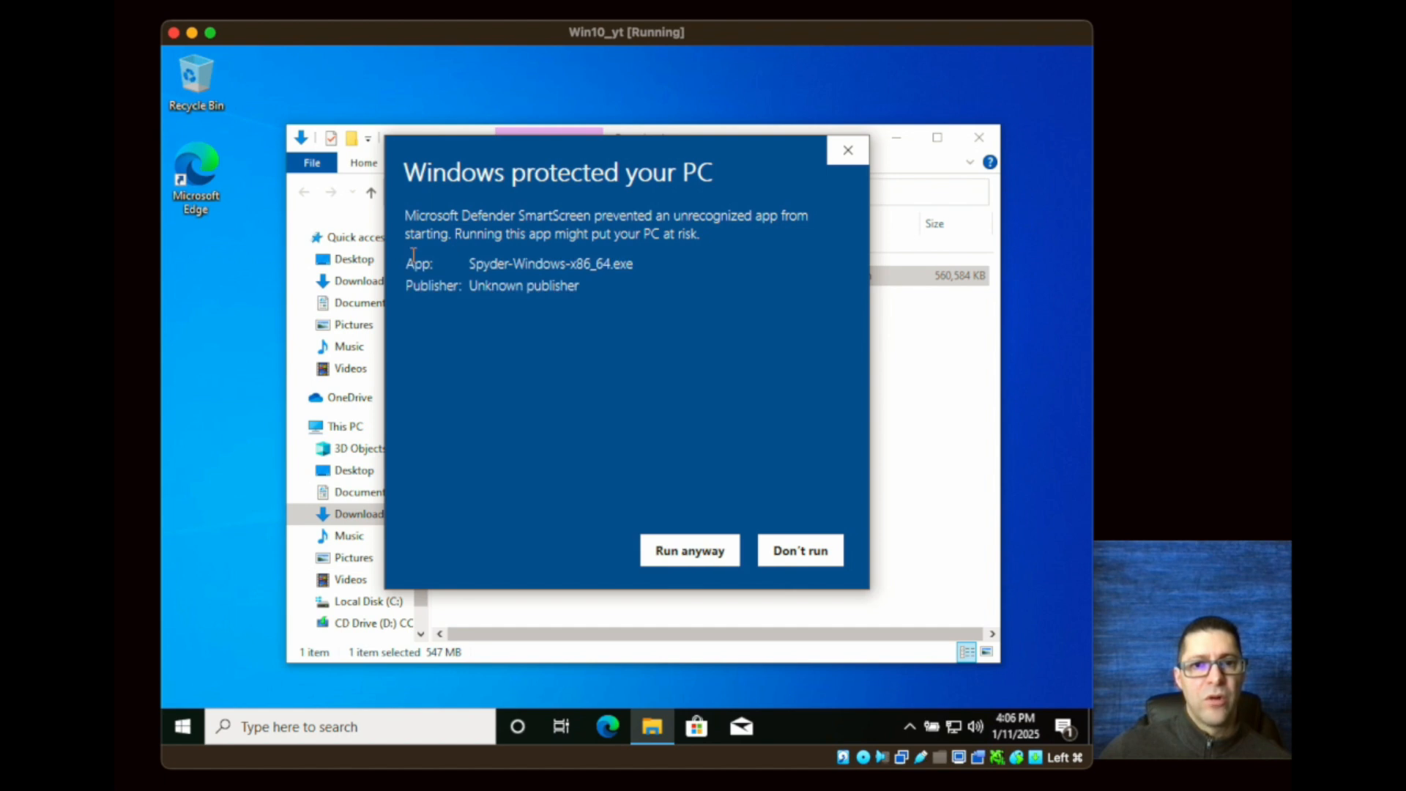
click(690, 550)
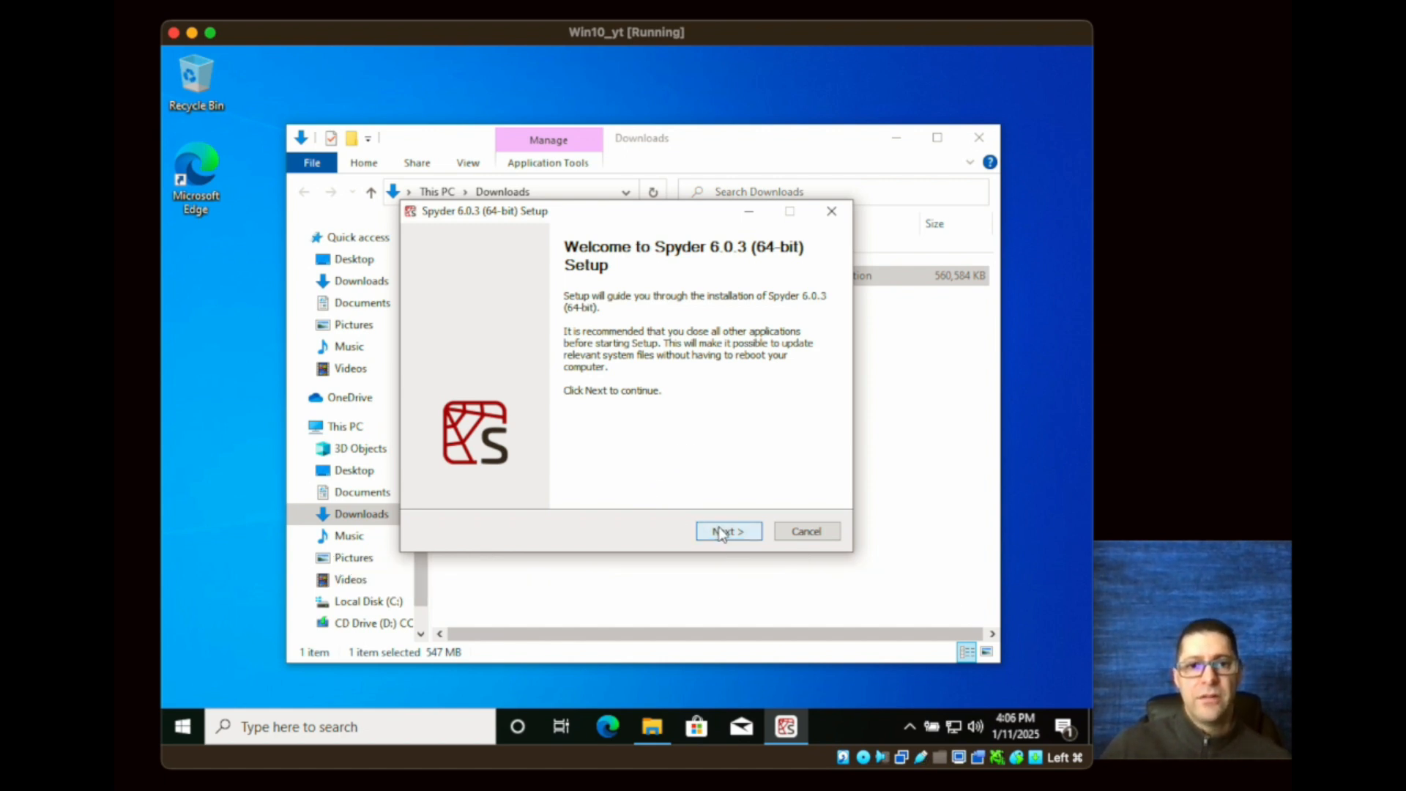
Step: Accept the MIT license, keep Just Me and the default folder, and start installing Spyder 6.0.3
click(720, 533)
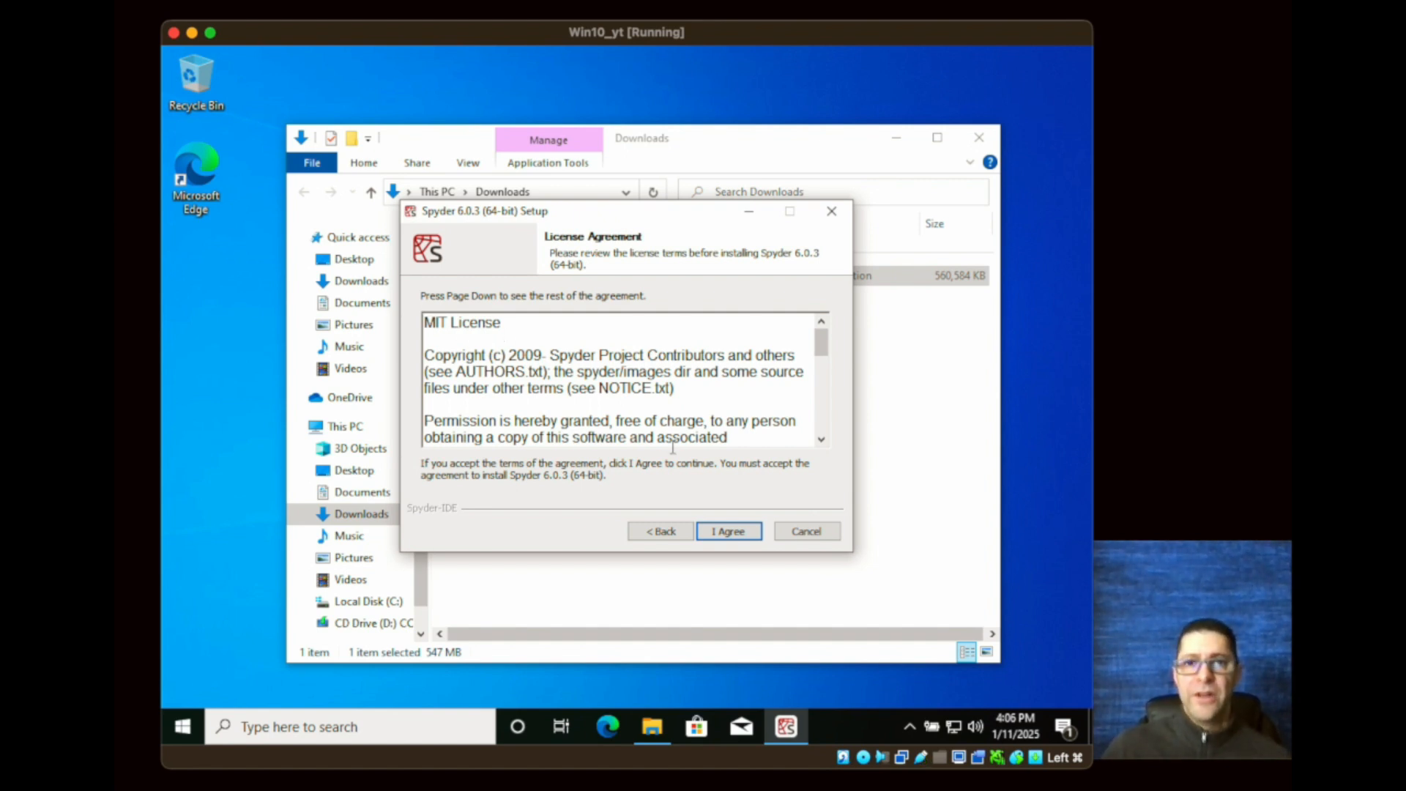
click(732, 534)
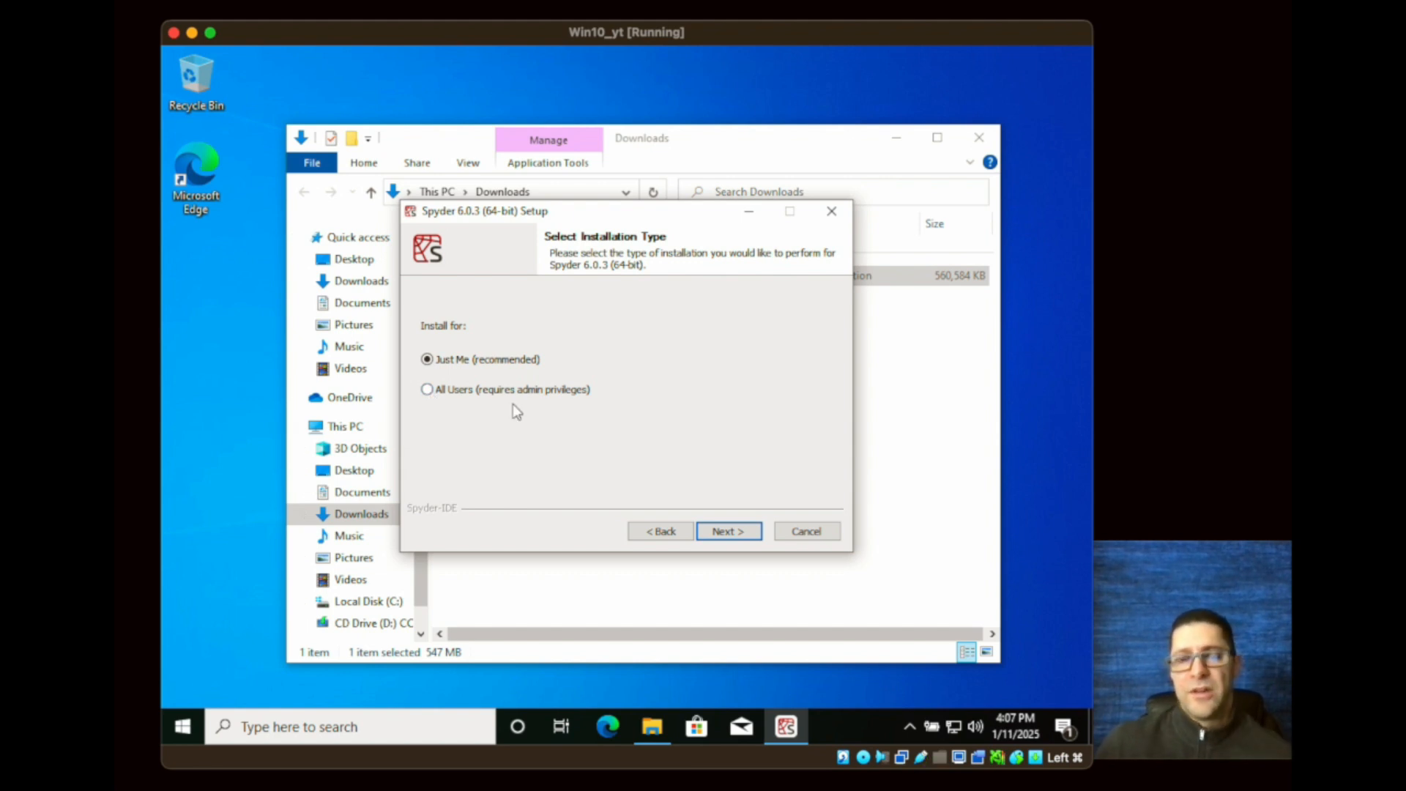
click(726, 531)
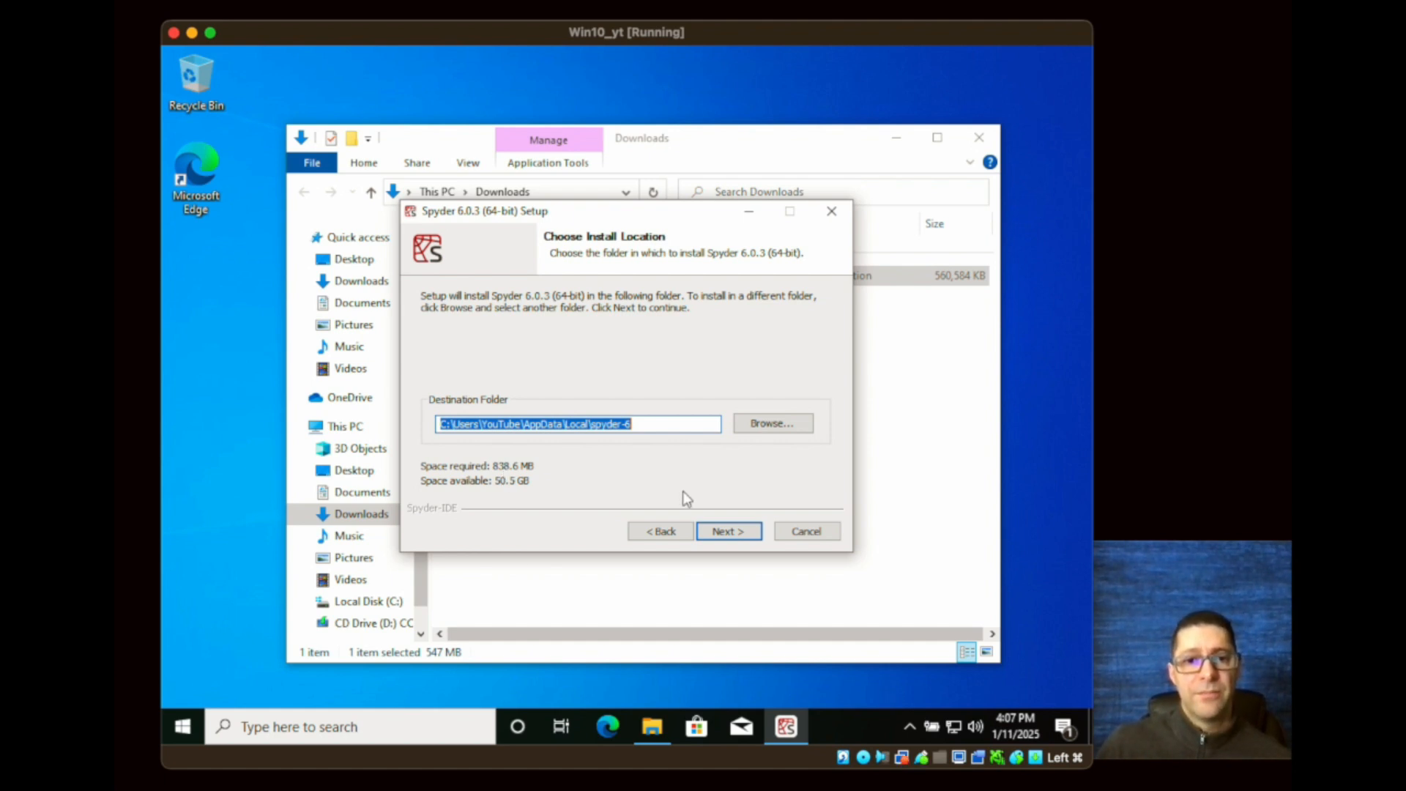
click(727, 533)
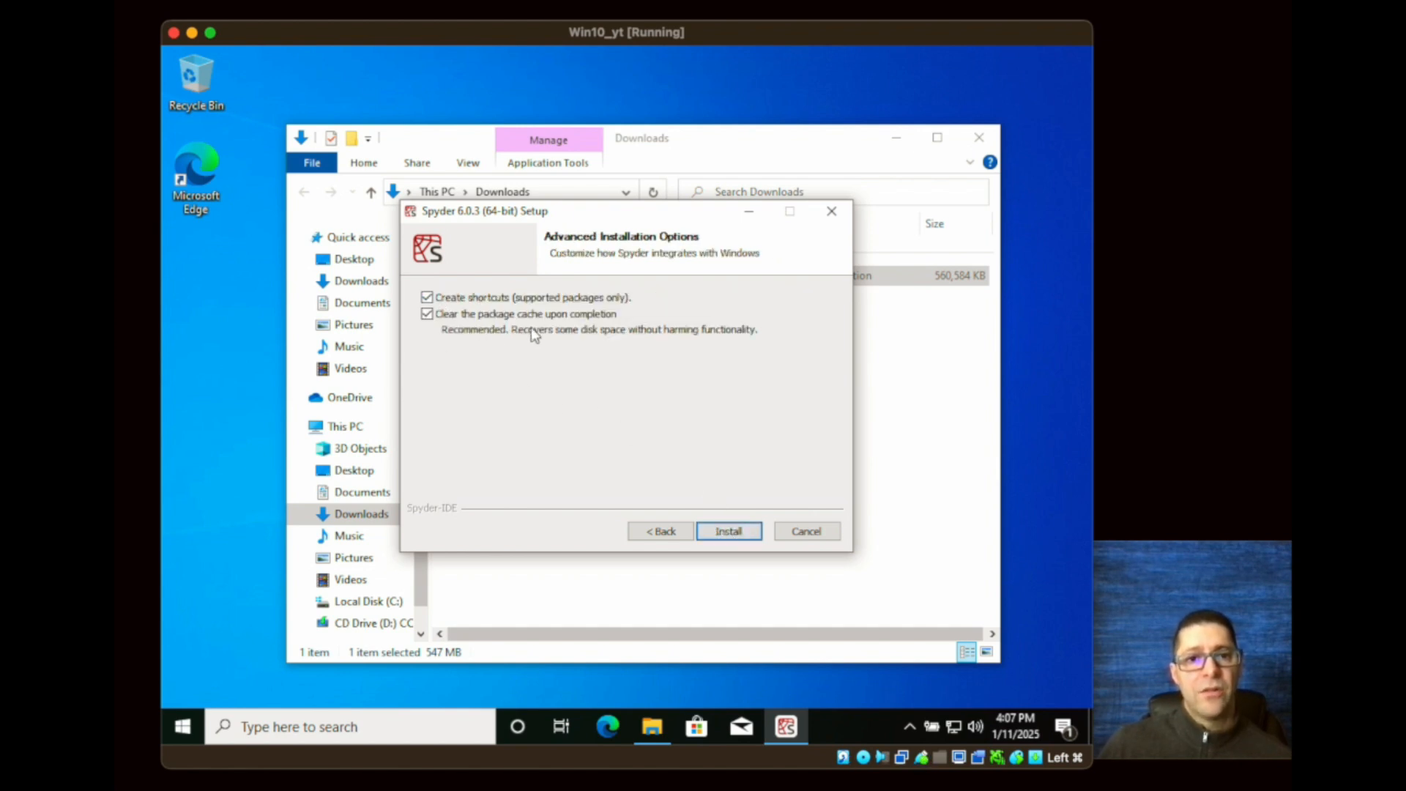
click(731, 532)
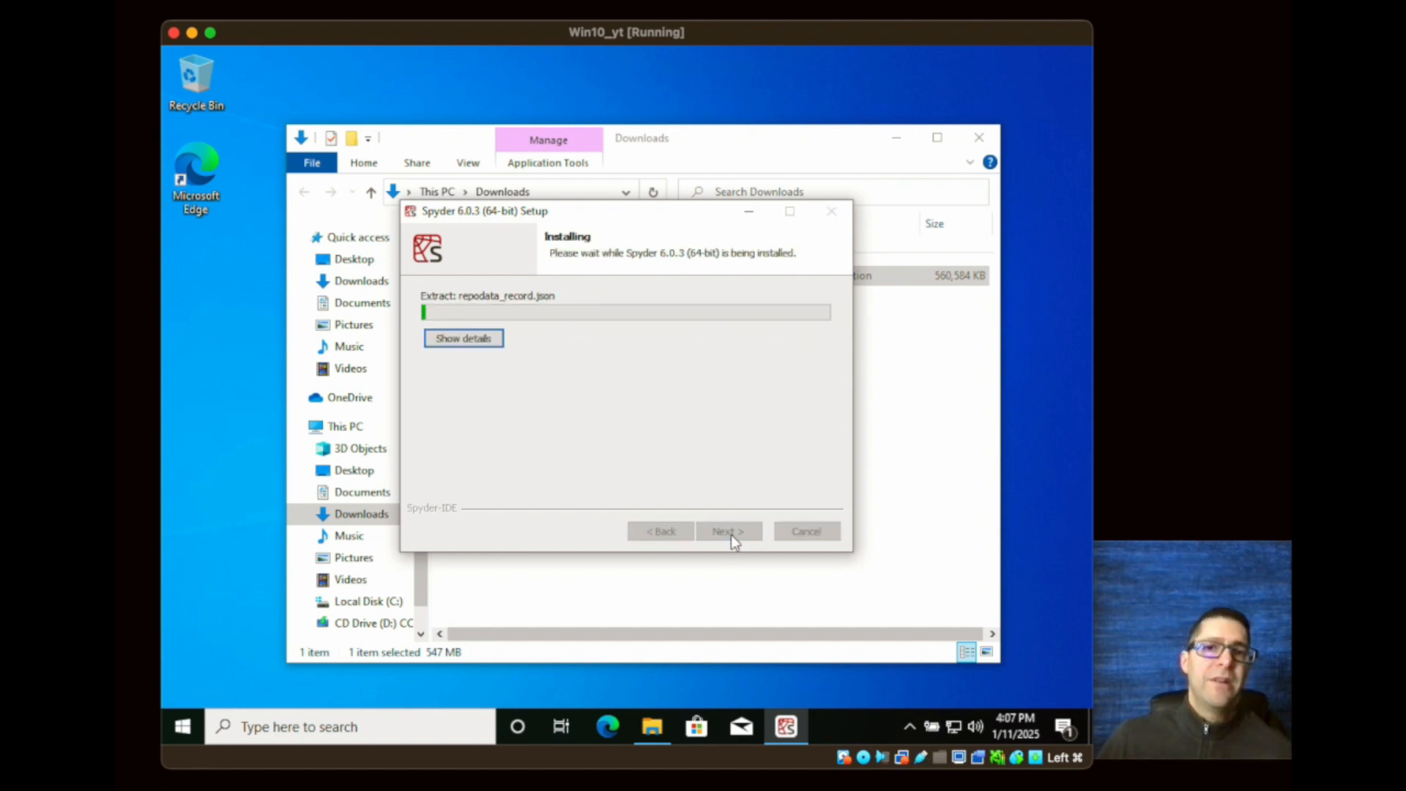
Step: Show the install details, then finish and close the completed setup wizard
click(462, 339)
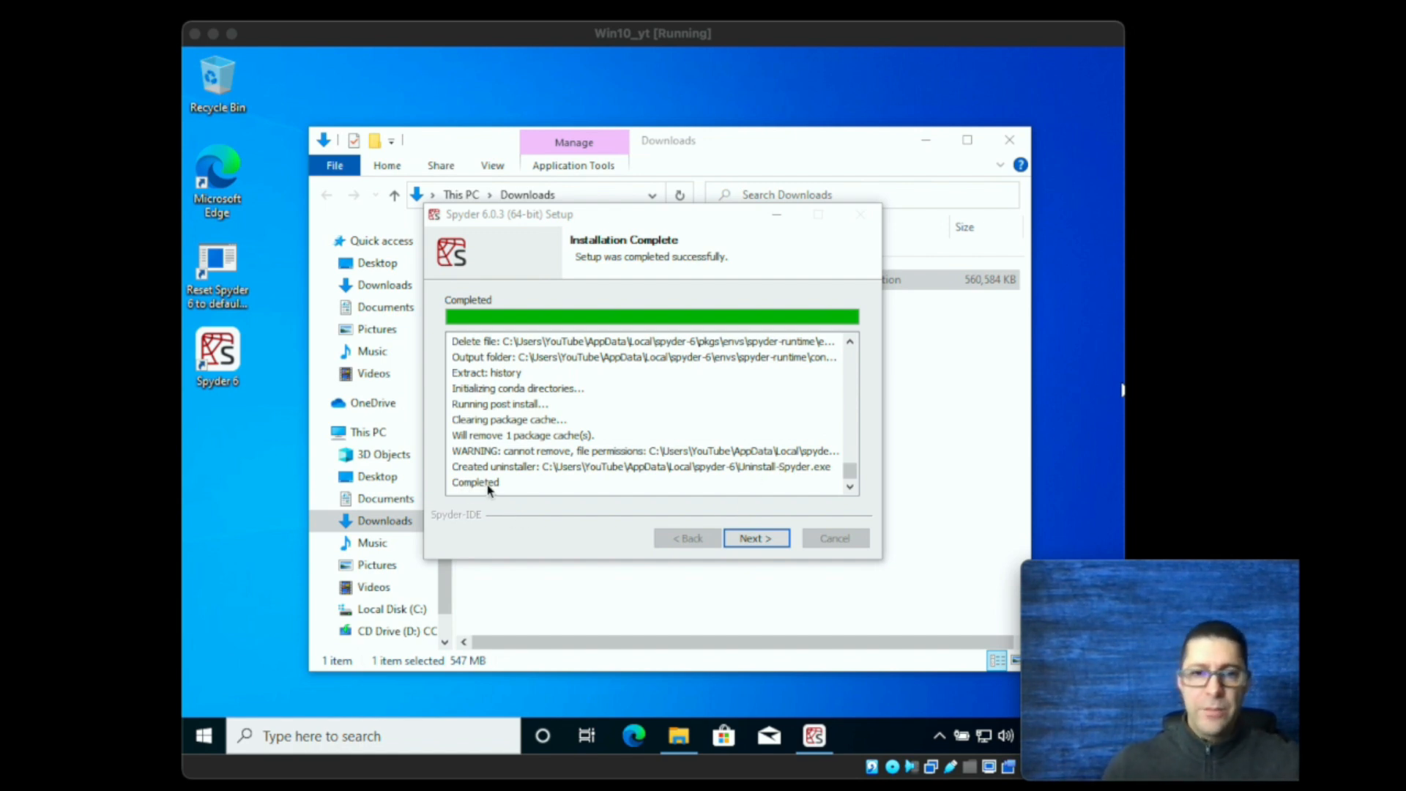
click(758, 540)
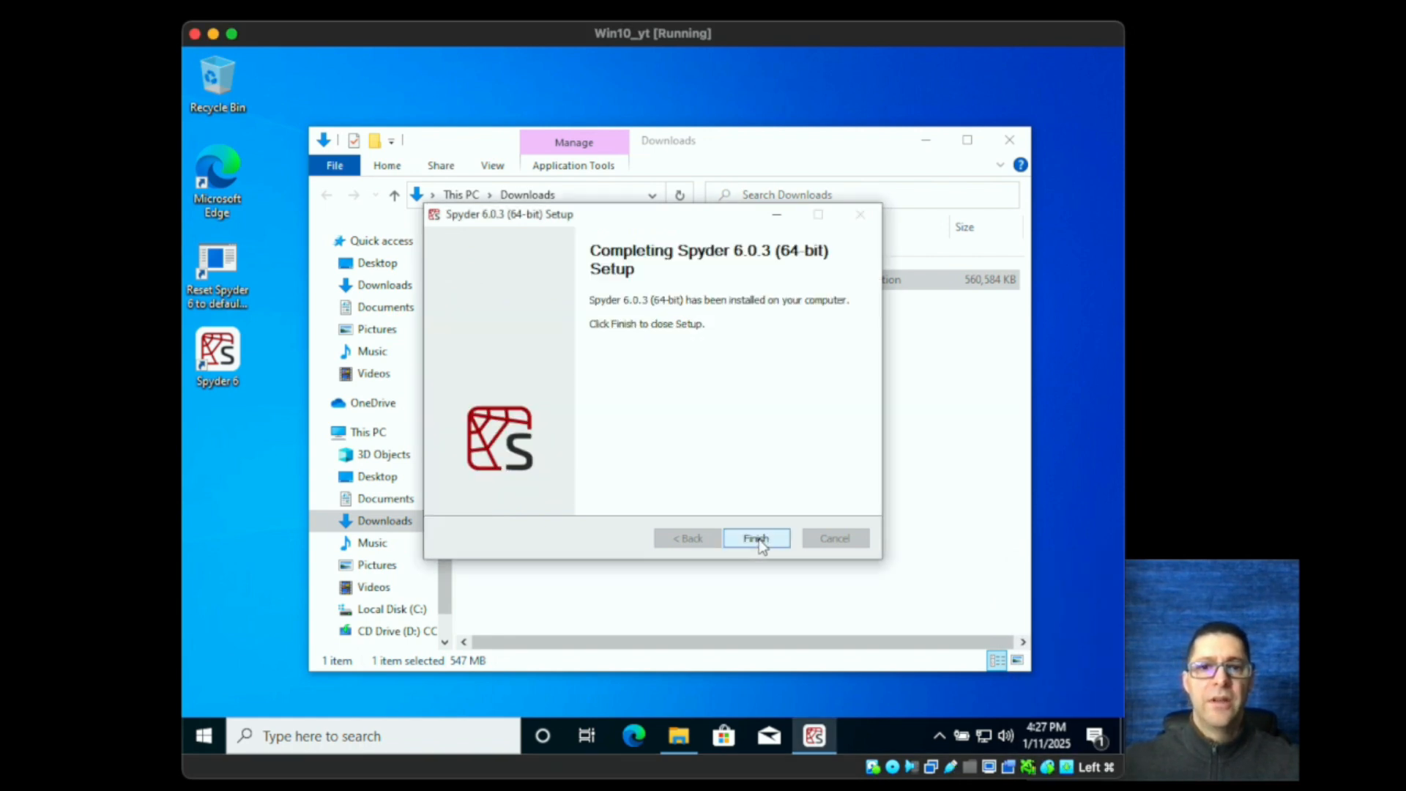
click(758, 542)
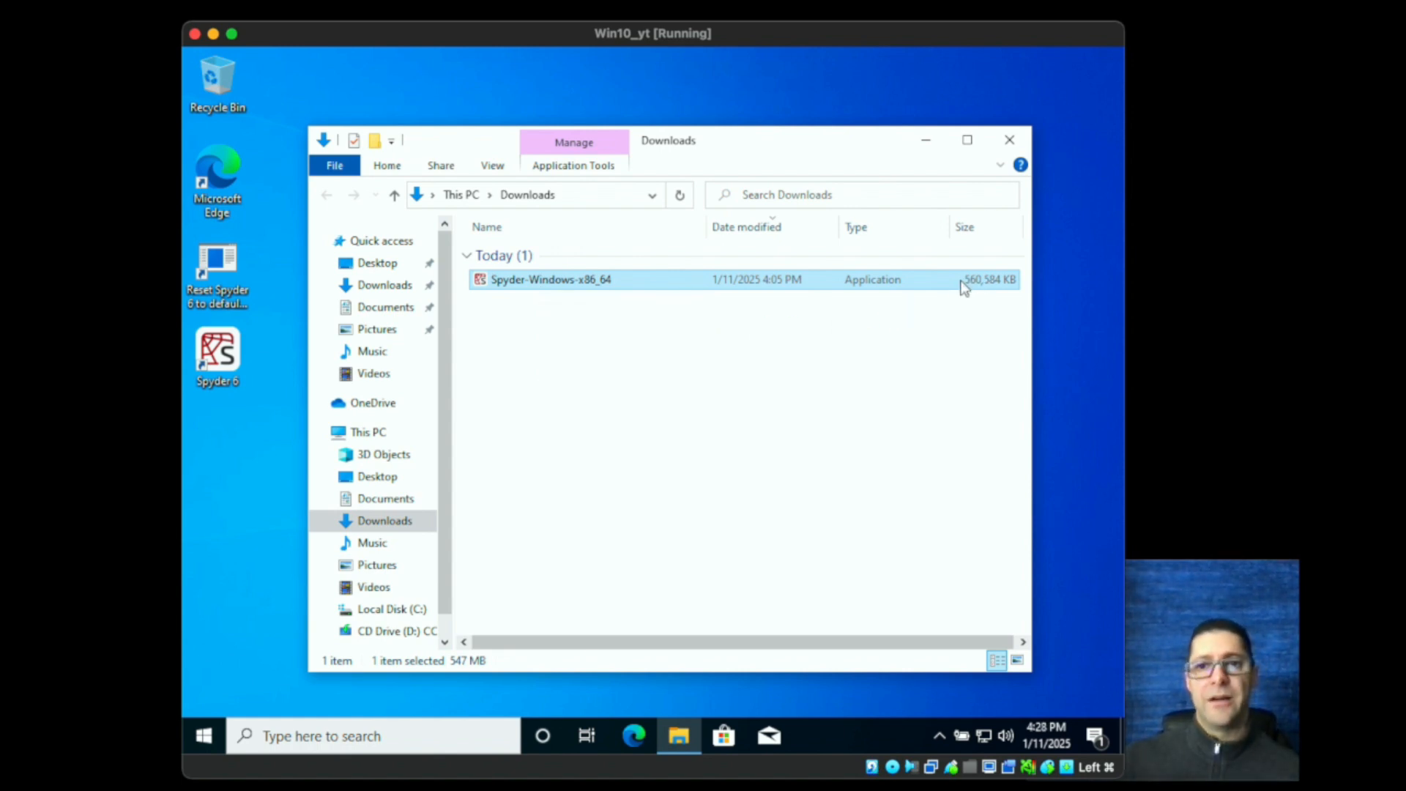
Step: Close the Downloads File Explorer window, leaving only the desktop
click(1009, 140)
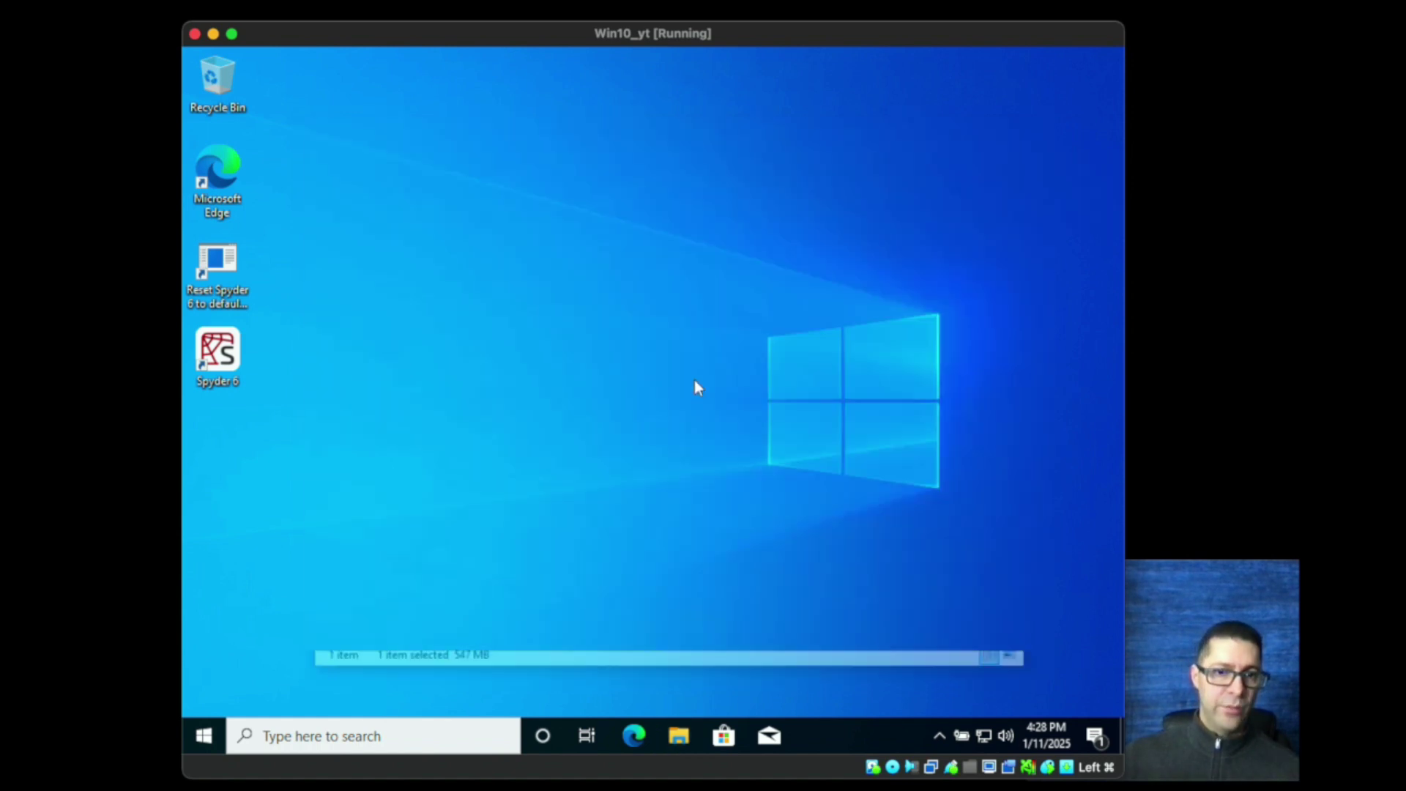
Step: Launch Spyder 6 from its desktop shortcut
double_click(223, 354)
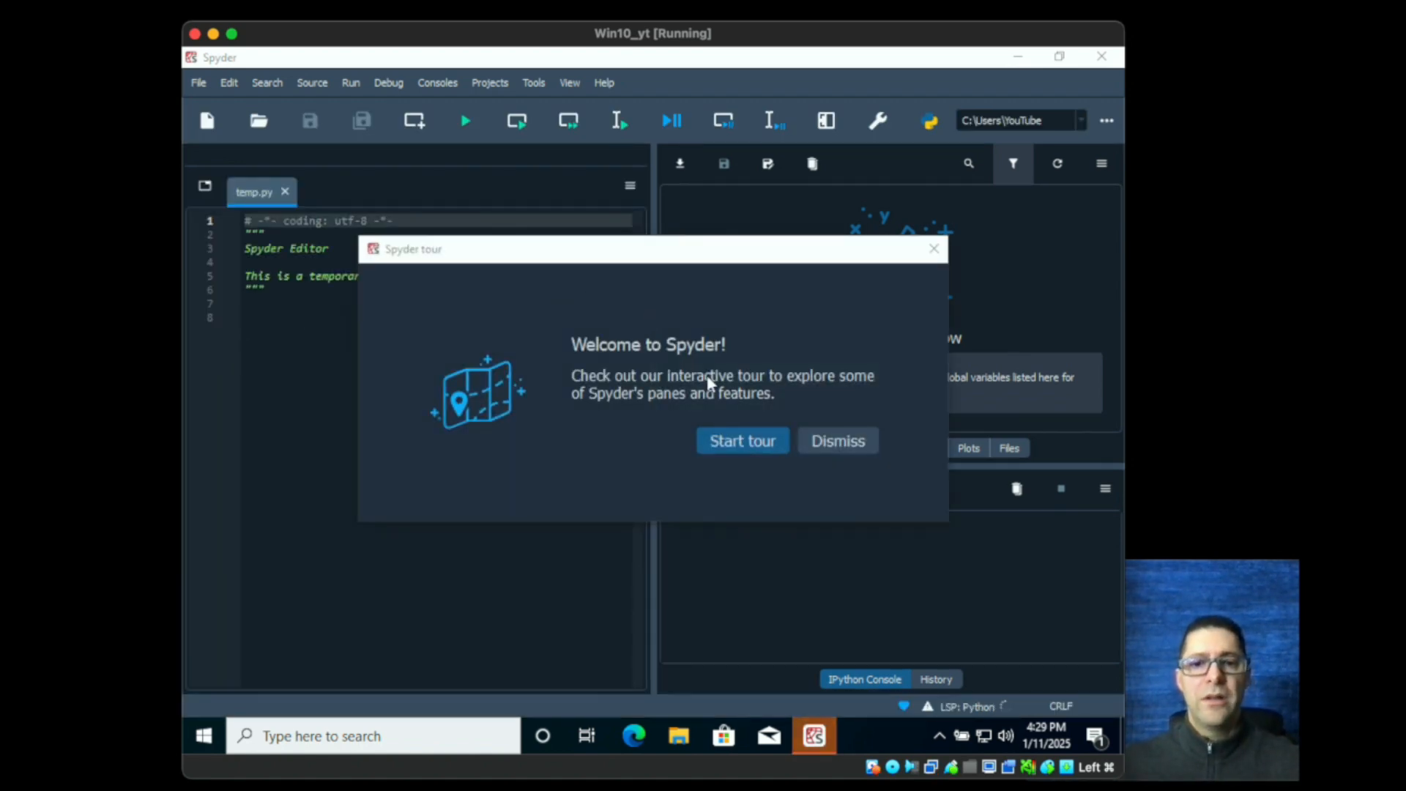
Step: Dismiss the welcome tour so the IPython console can connect
click(824, 449)
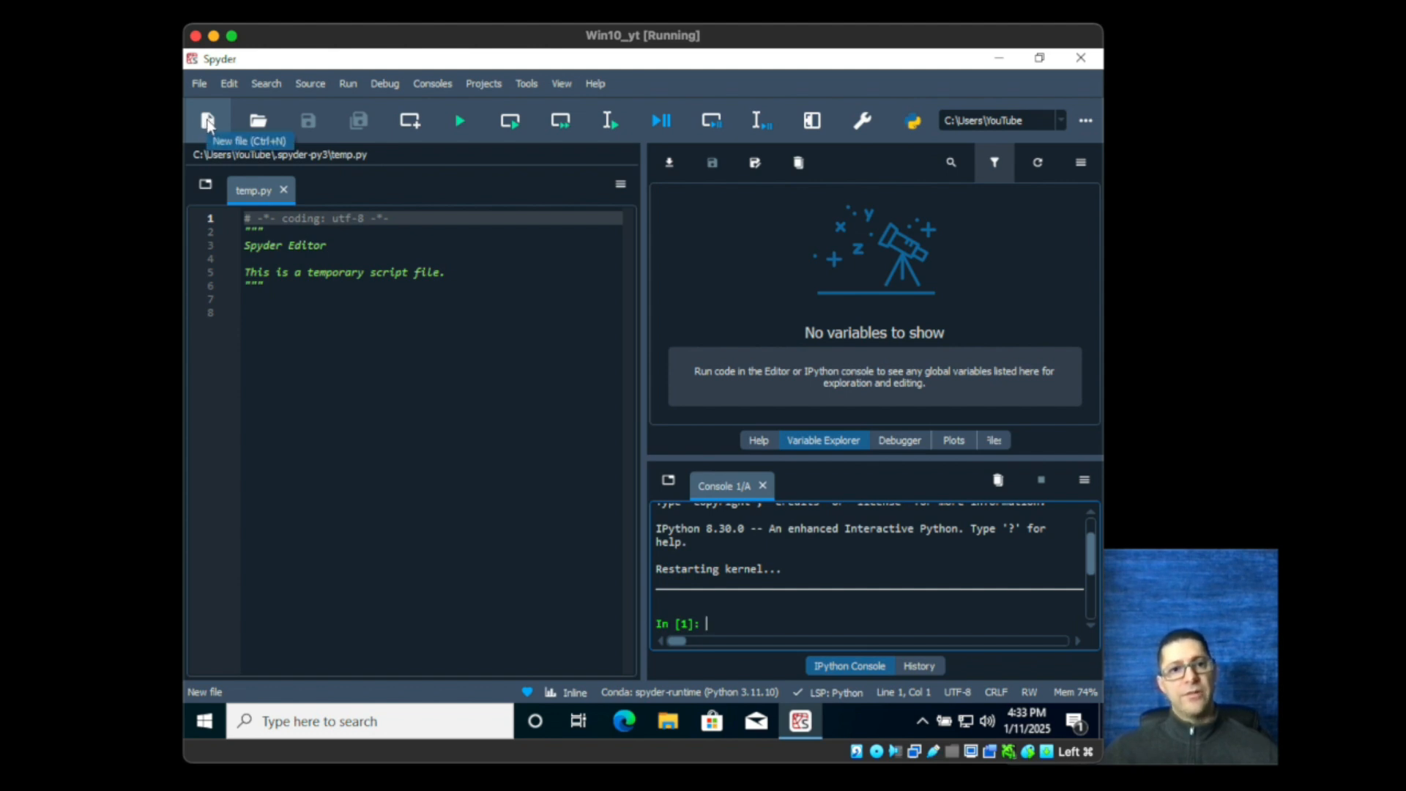
Step: Create untitled1.py and write print('Hello World!') on line 8, closing the calltip
click(208, 122)
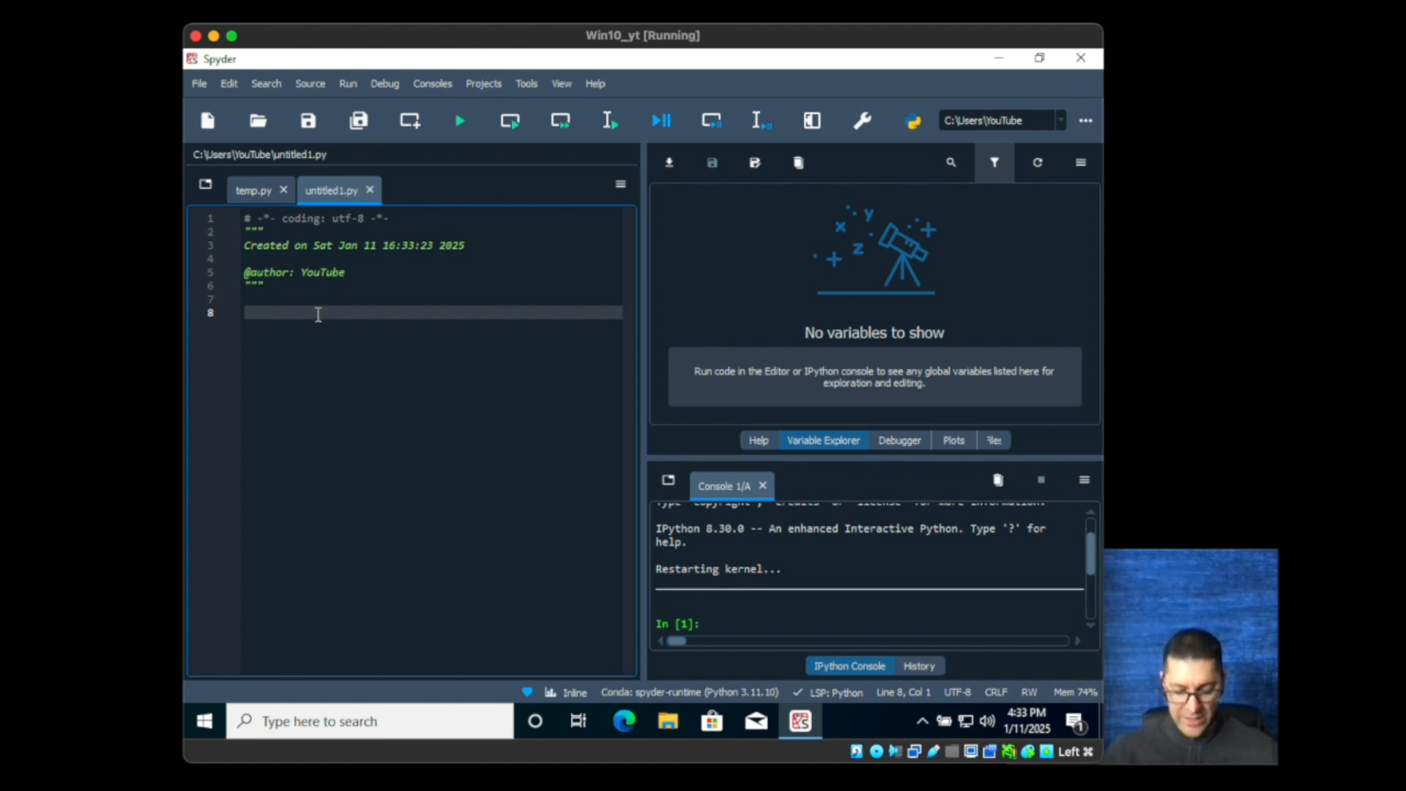
text(pint)
key(BackSpace)
key(BackSpace)
key(BackSpace)
text(rint )
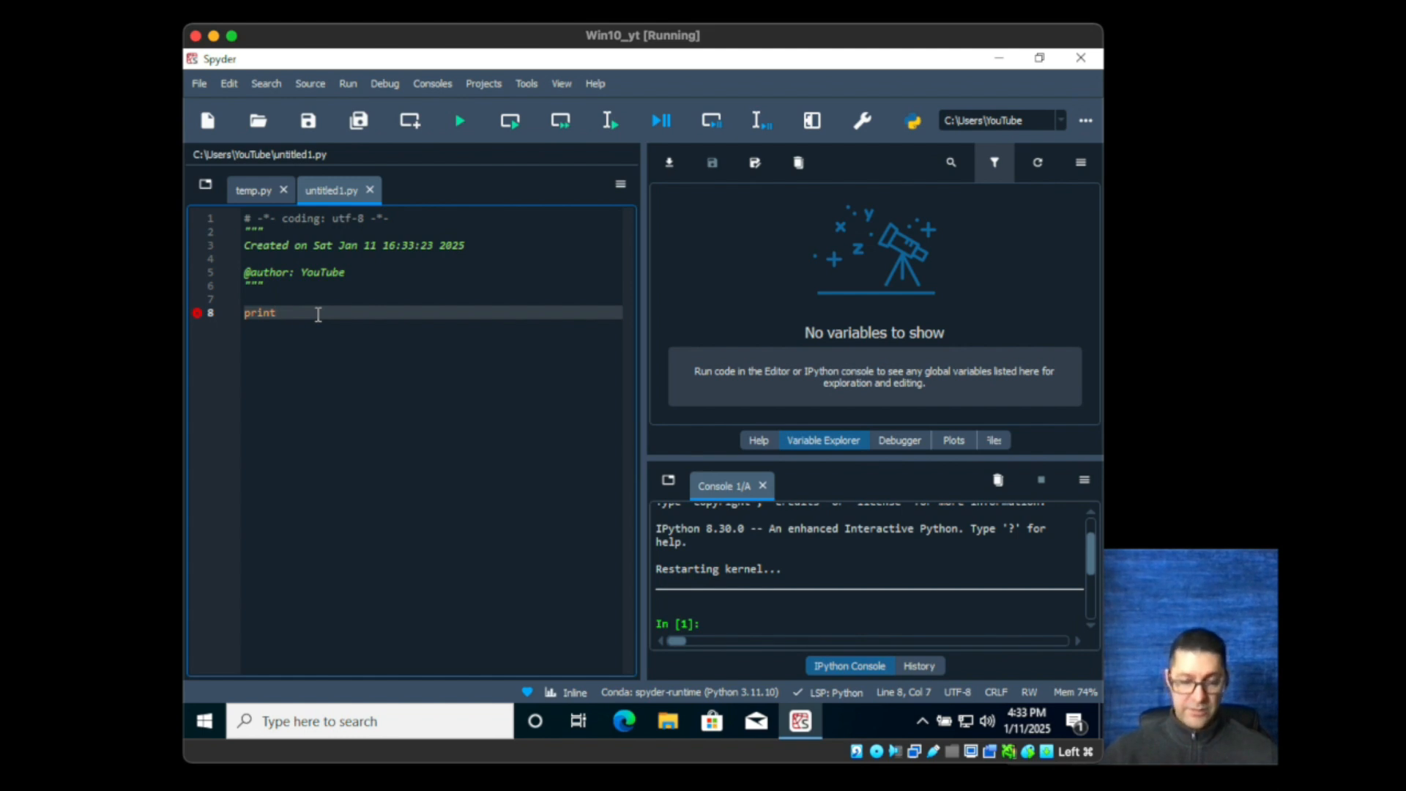
text(('Hello World!)
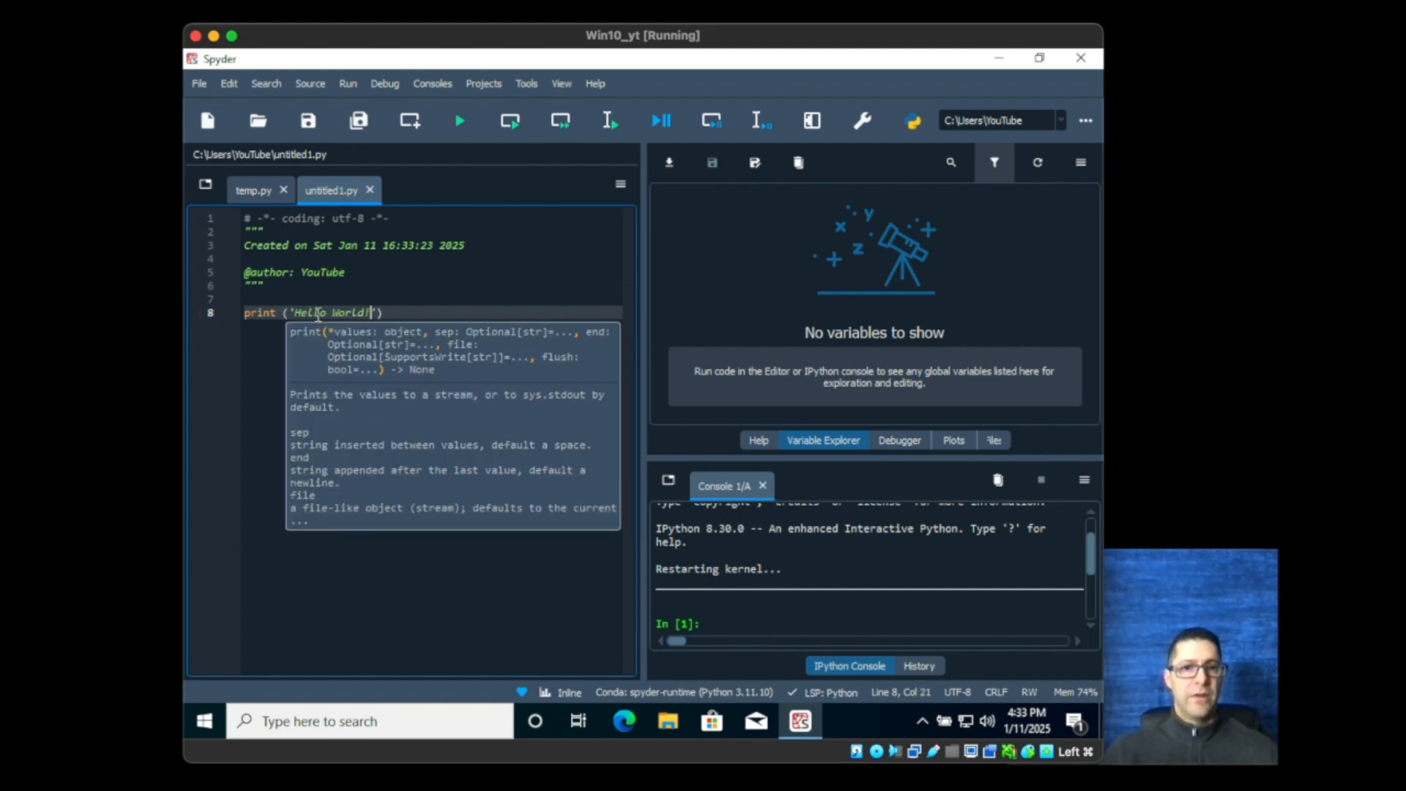
click(516, 574)
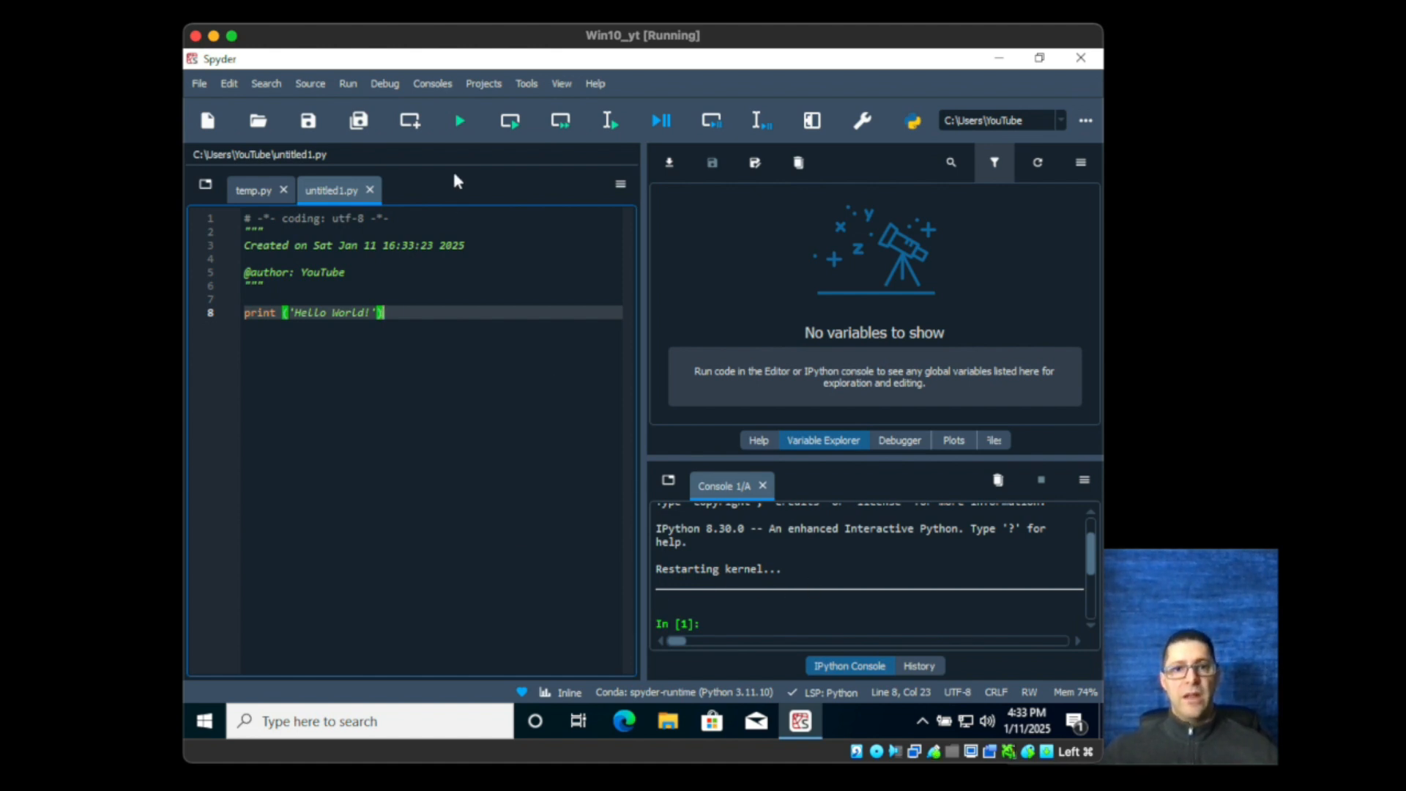
Step: Run untitled1.py so the console prints Hello World!
click(457, 120)
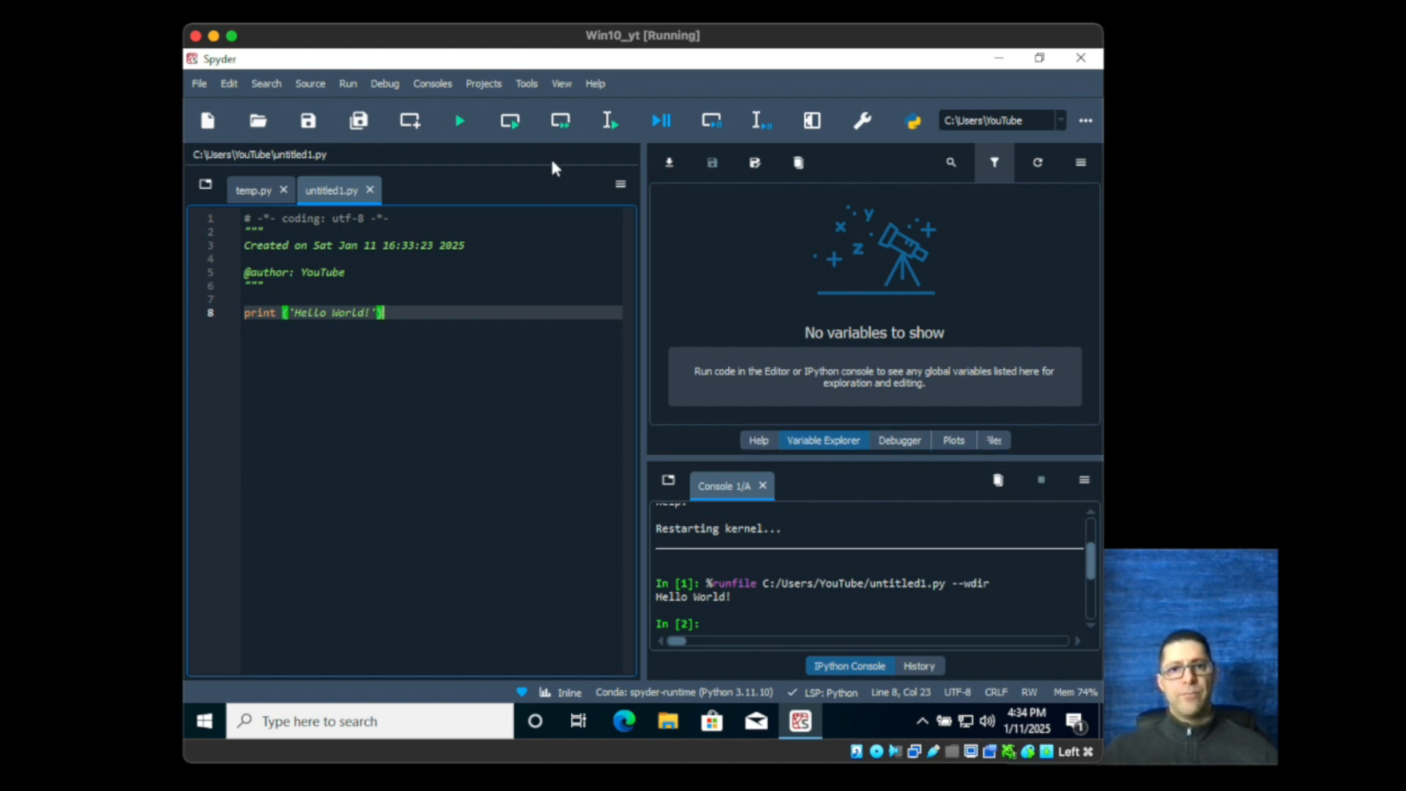
Step: Uncheck Variable Explorer, Debugger, Help, Plots and Files in View > Panes, leaving editor and console
click(559, 87)
mouse_move(616, 112)
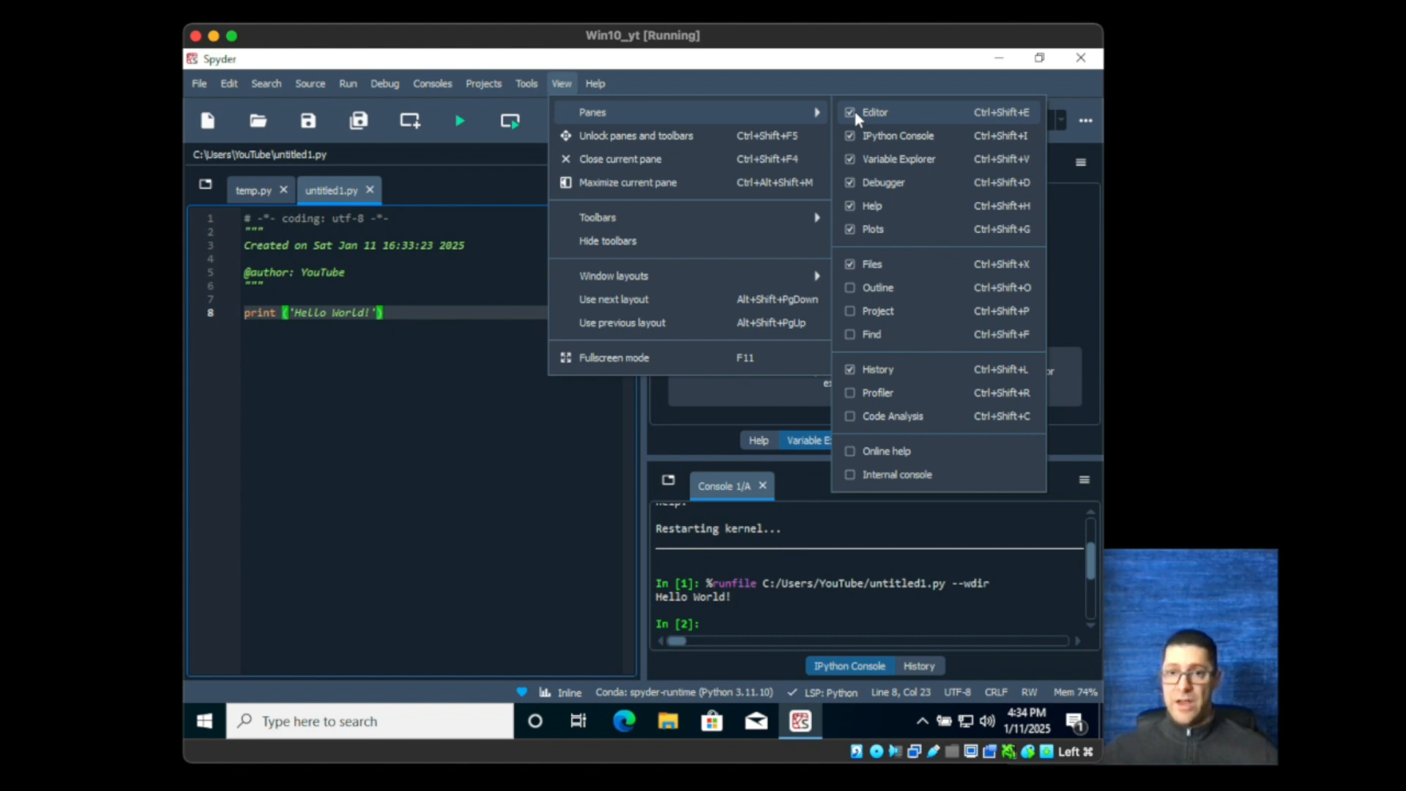
click(846, 157)
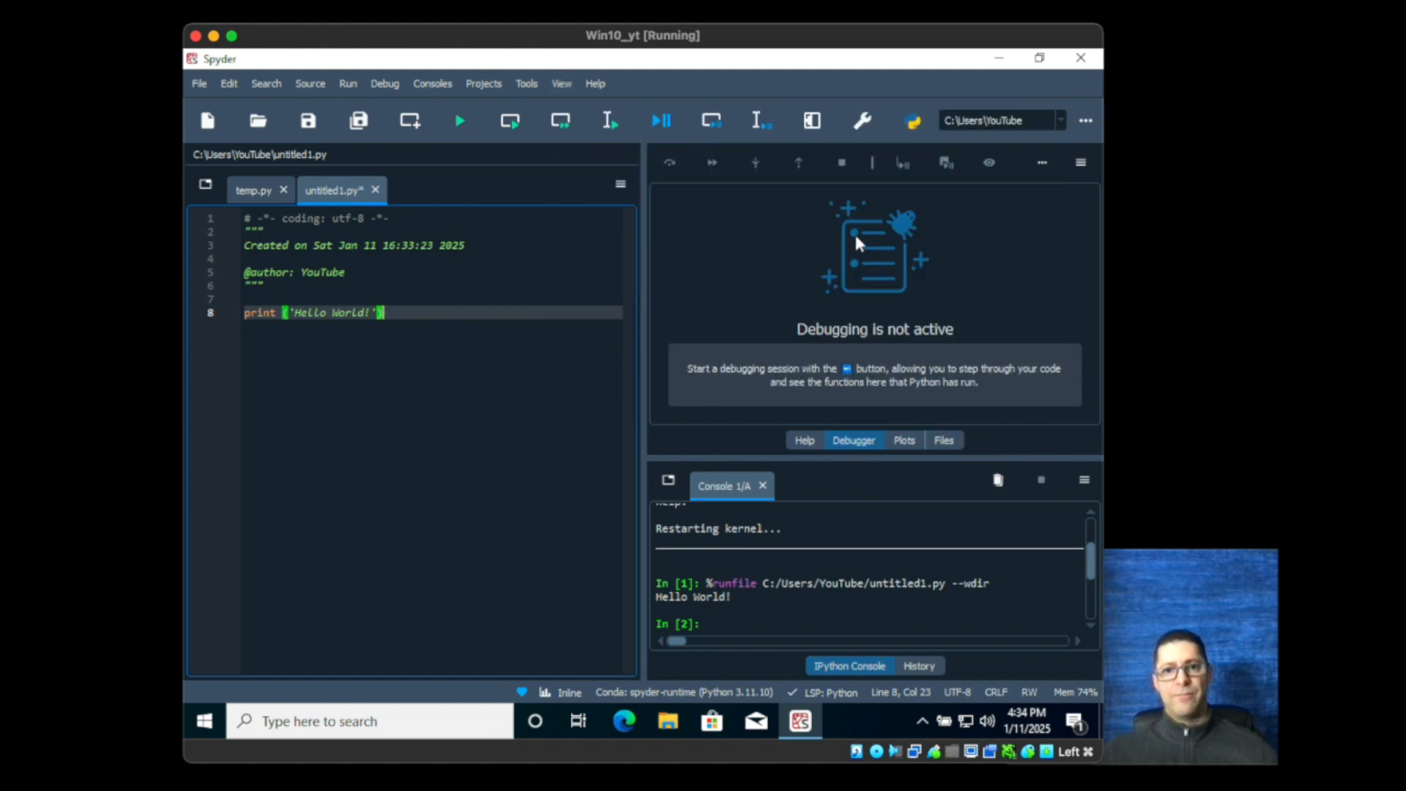
click(560, 85)
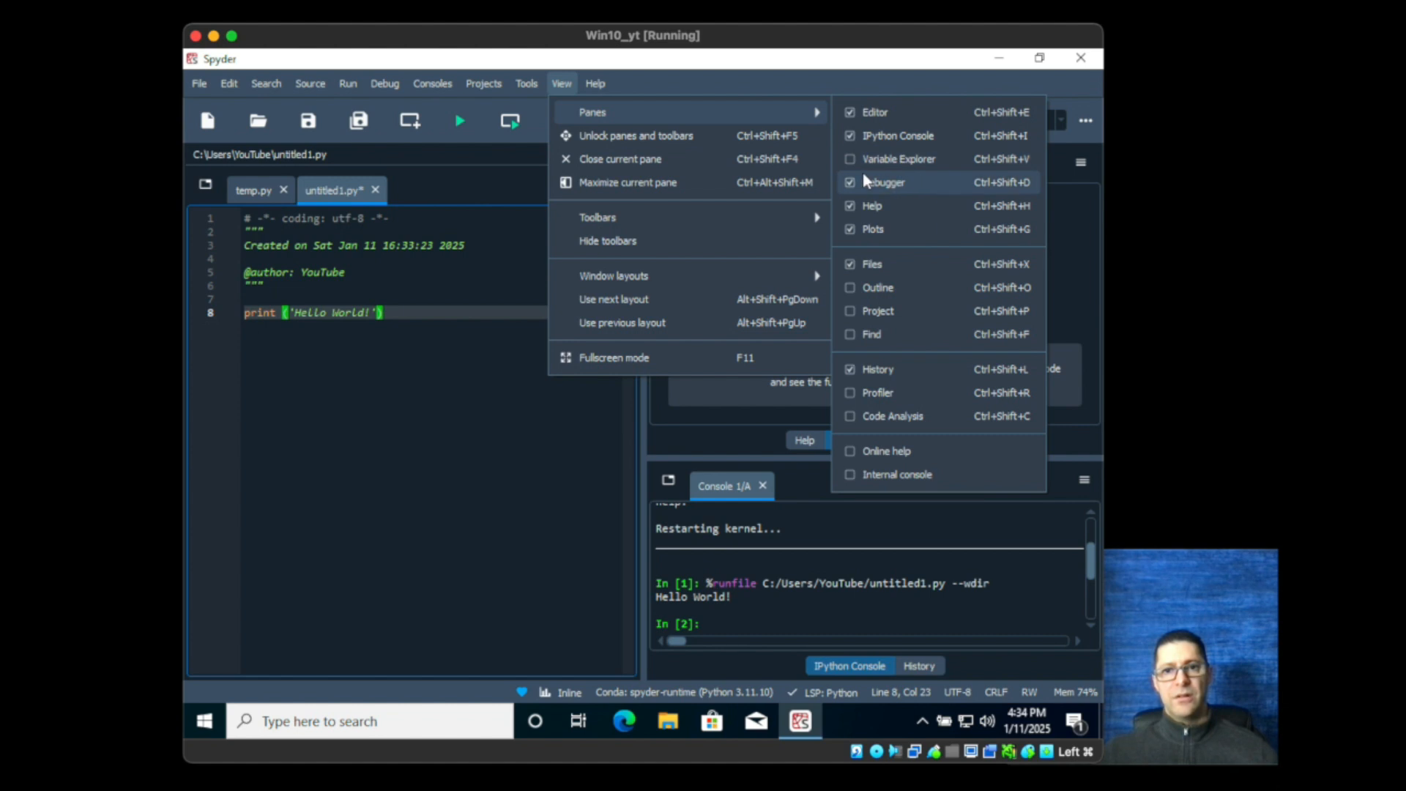
click(852, 181)
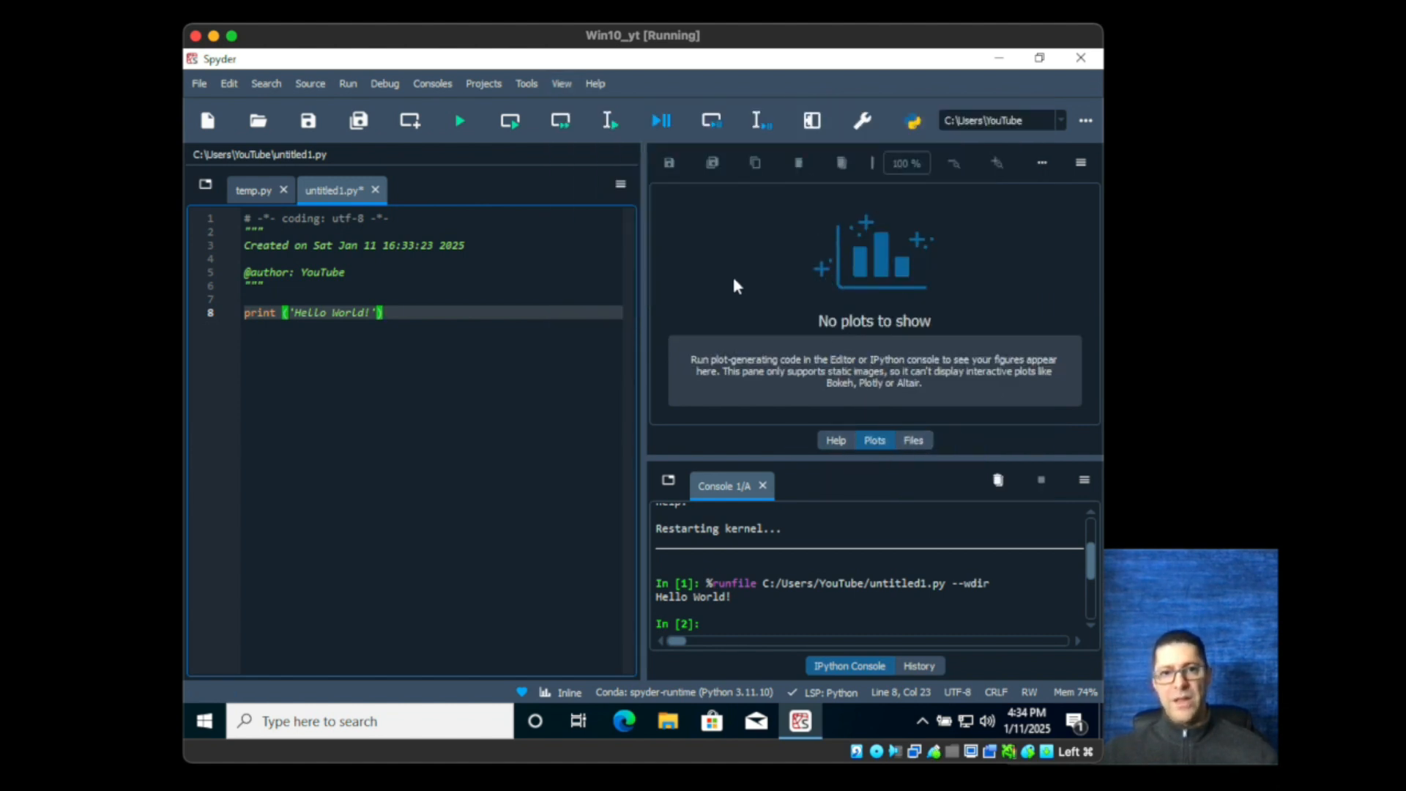
click(561, 86)
mouse_move(615, 112)
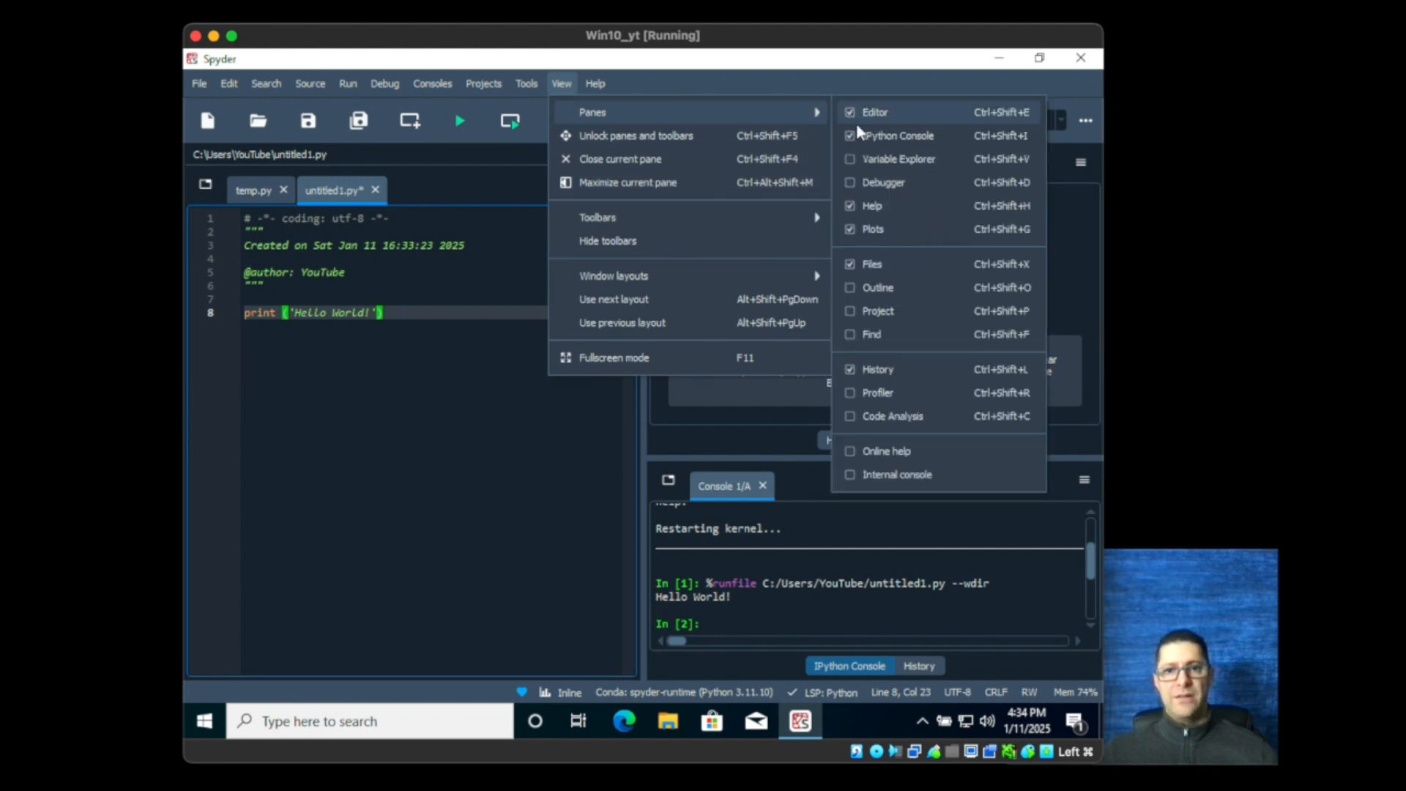
click(868, 205)
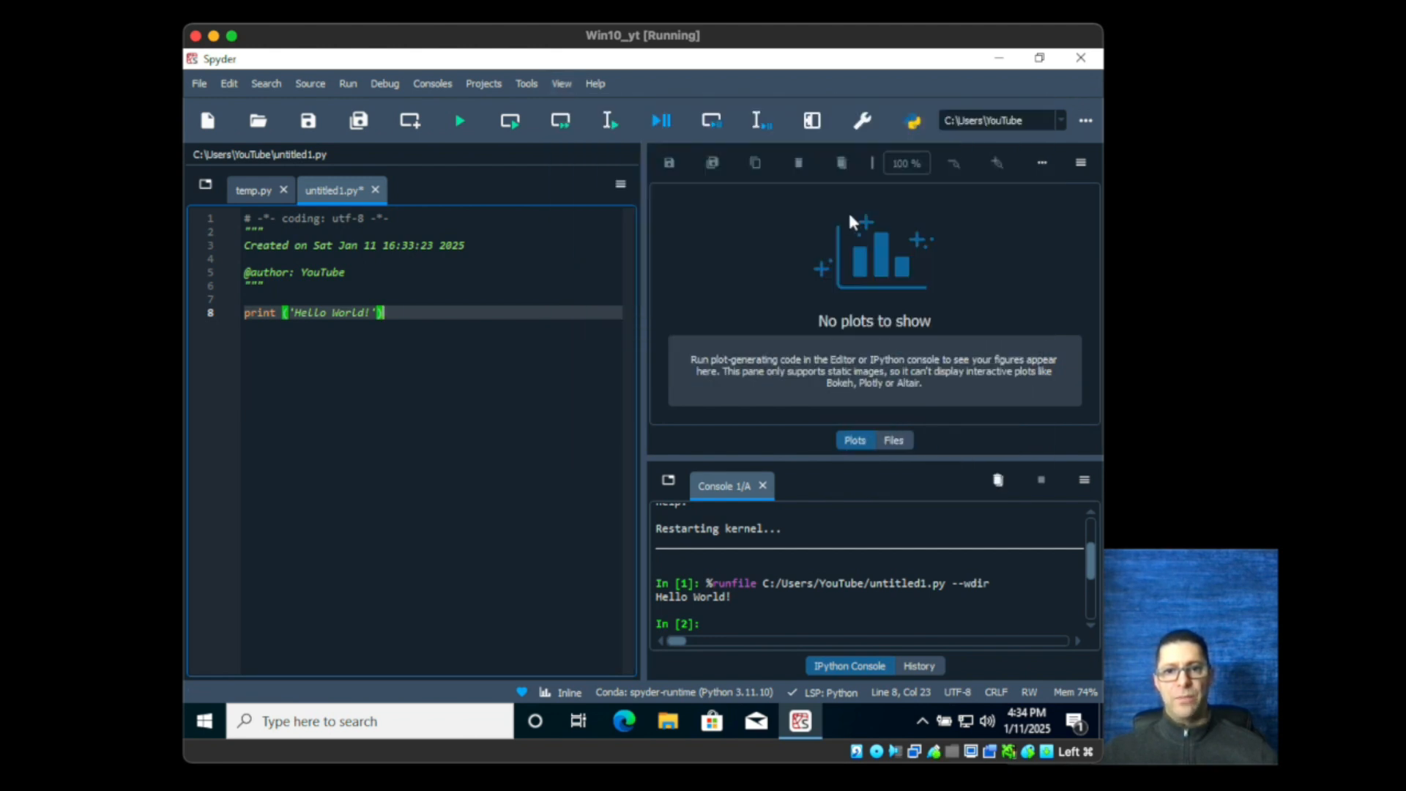
click(560, 84)
mouse_move(660, 112)
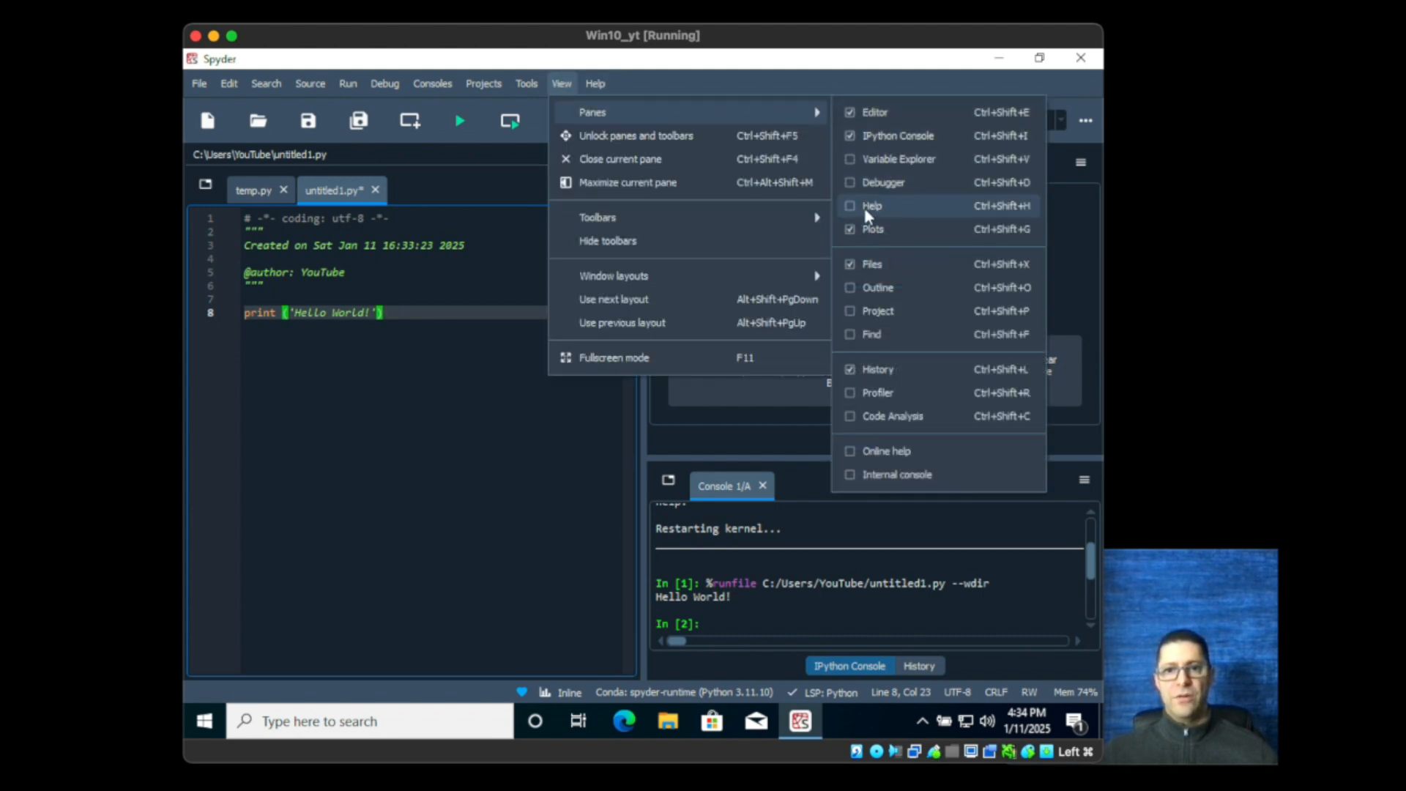
click(854, 226)
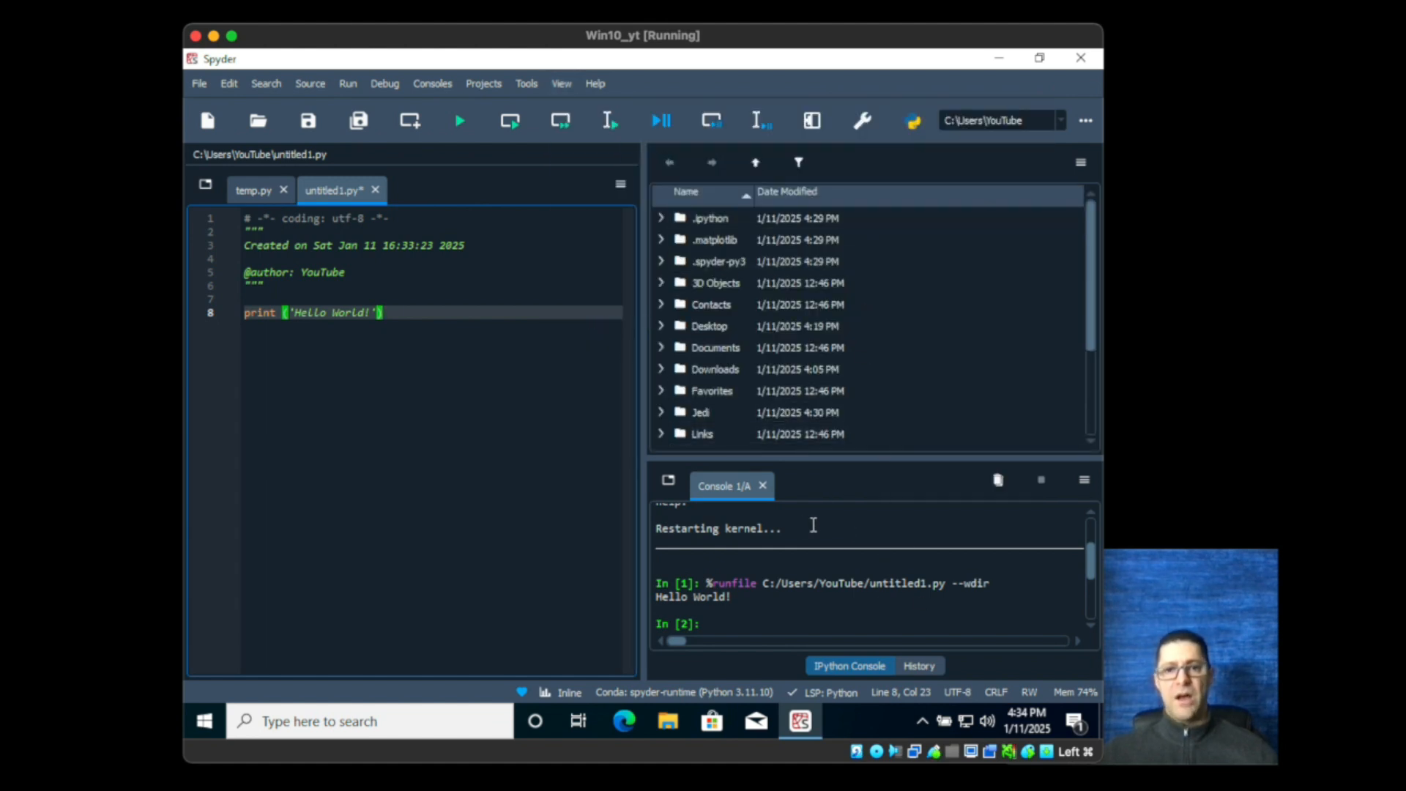
click(561, 87)
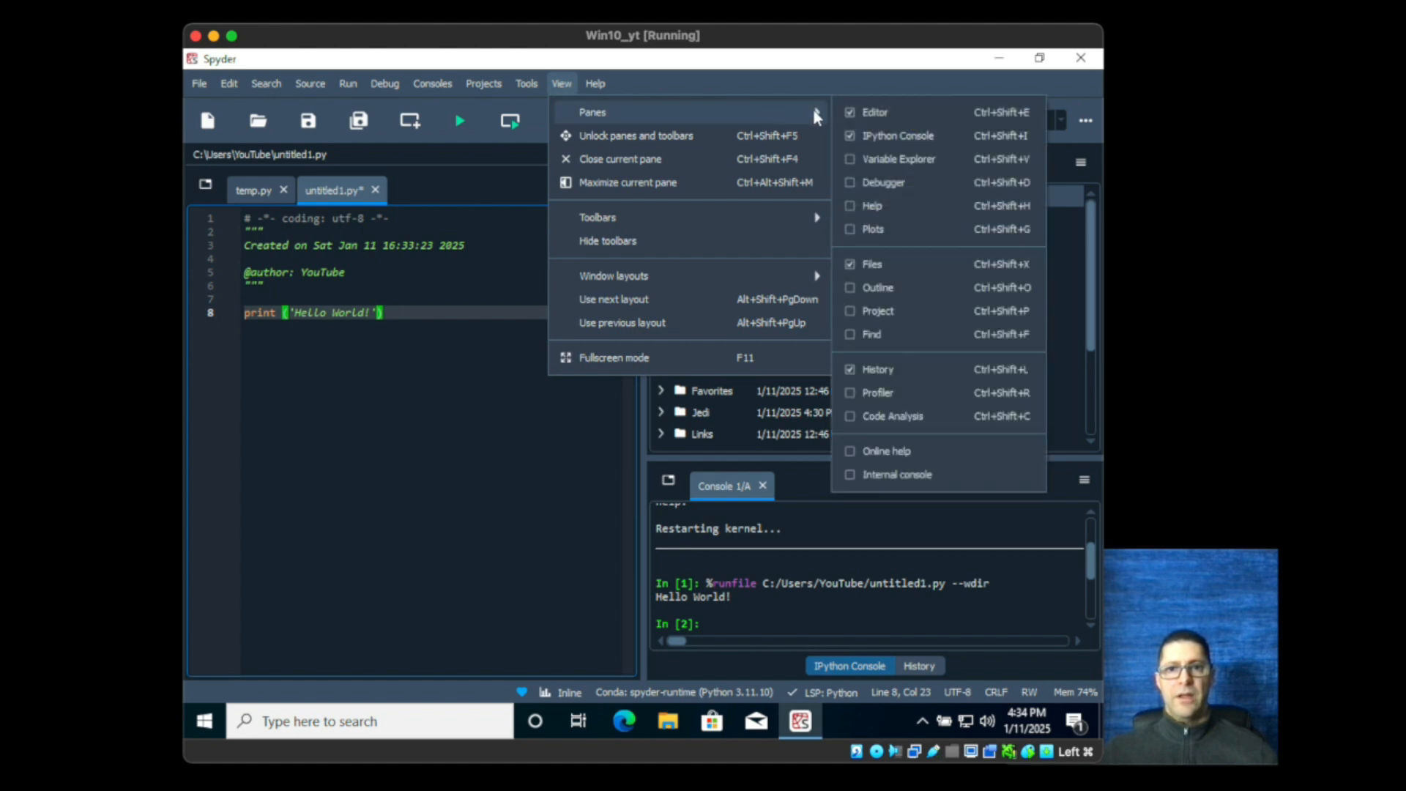
mouse_move(594, 113)
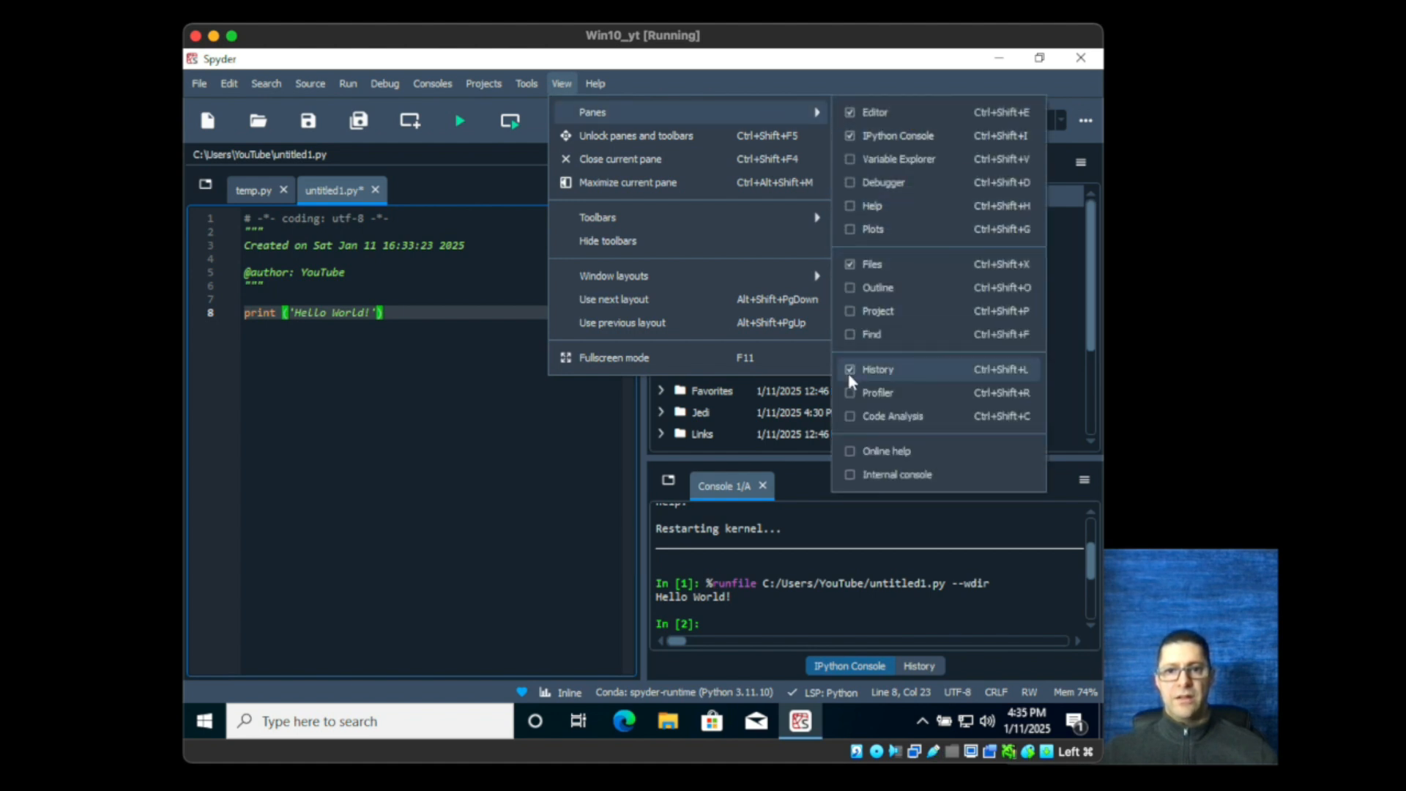
click(851, 265)
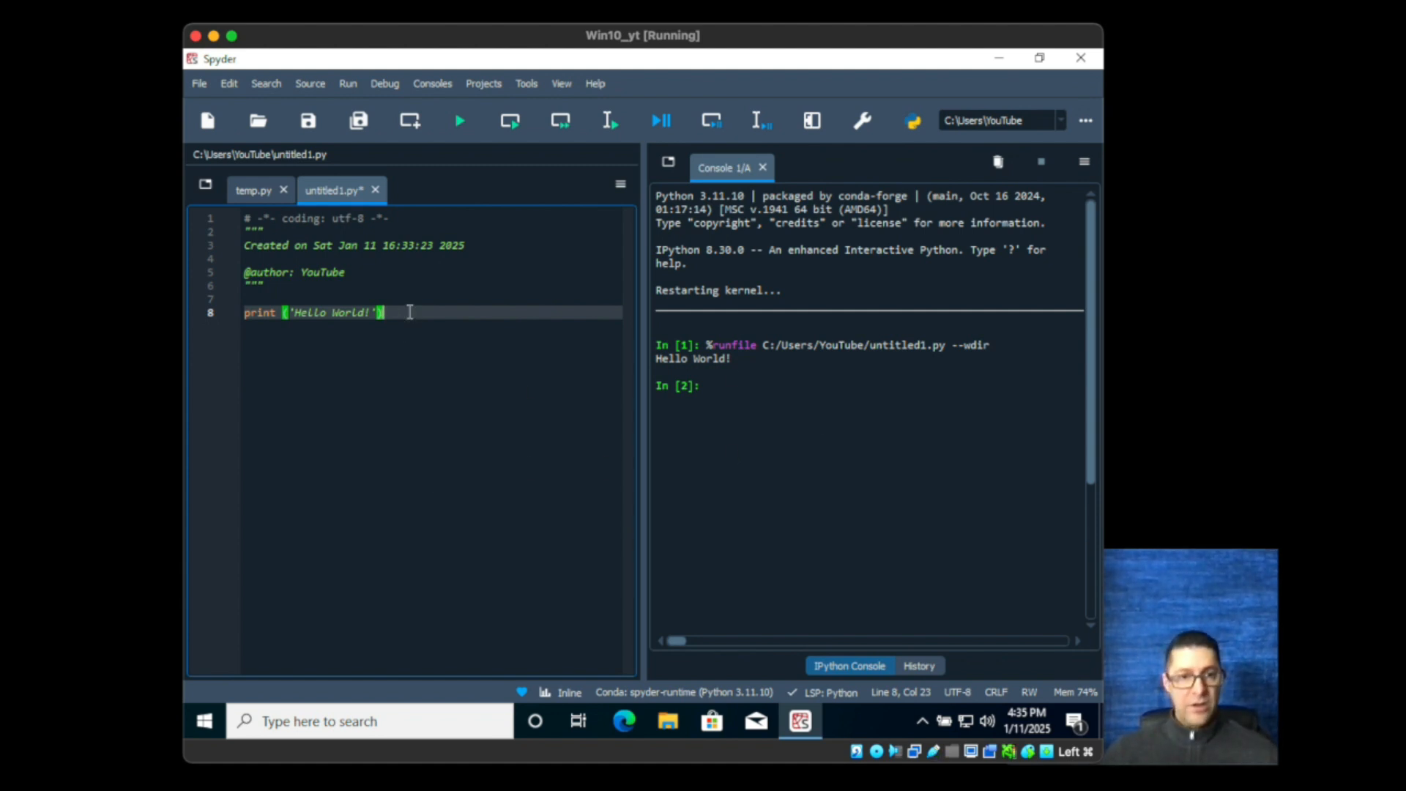
Step: Add lines a = 50, b = 100 and print(a+b), then run the script so the console prints 150
key(Return)
key(Return)
text(a)
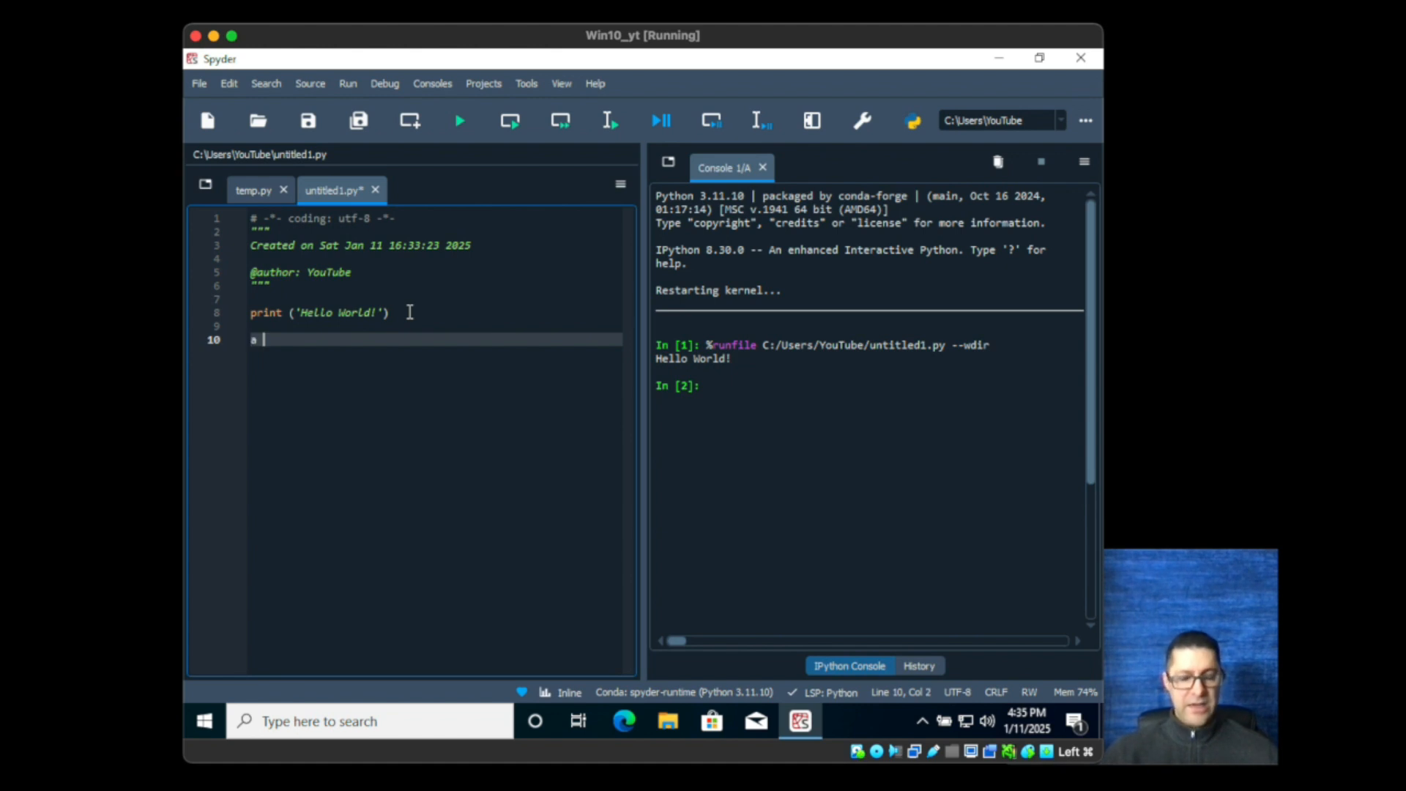
text(= )
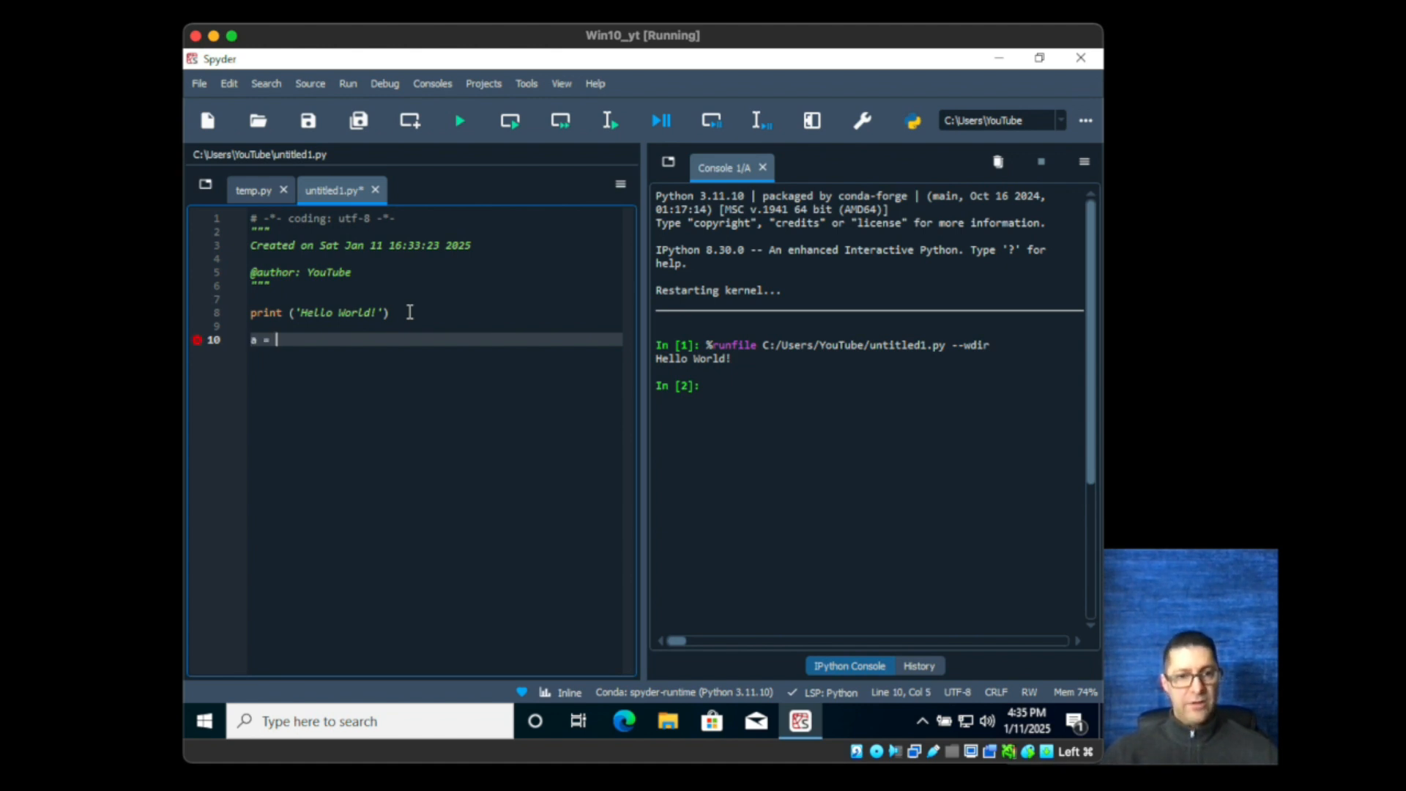
text(50)
key(Return)
key(Return)
text(b)
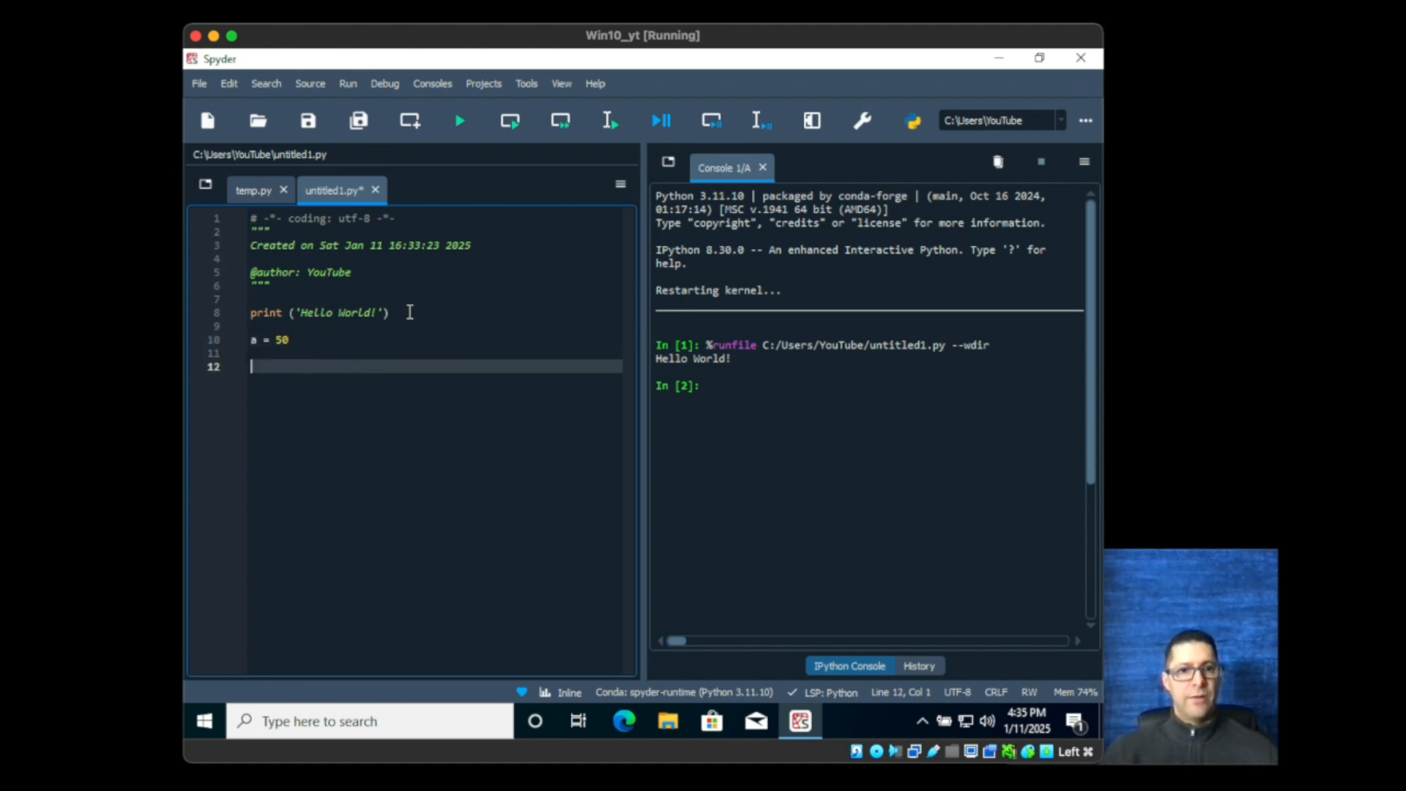
text( = )
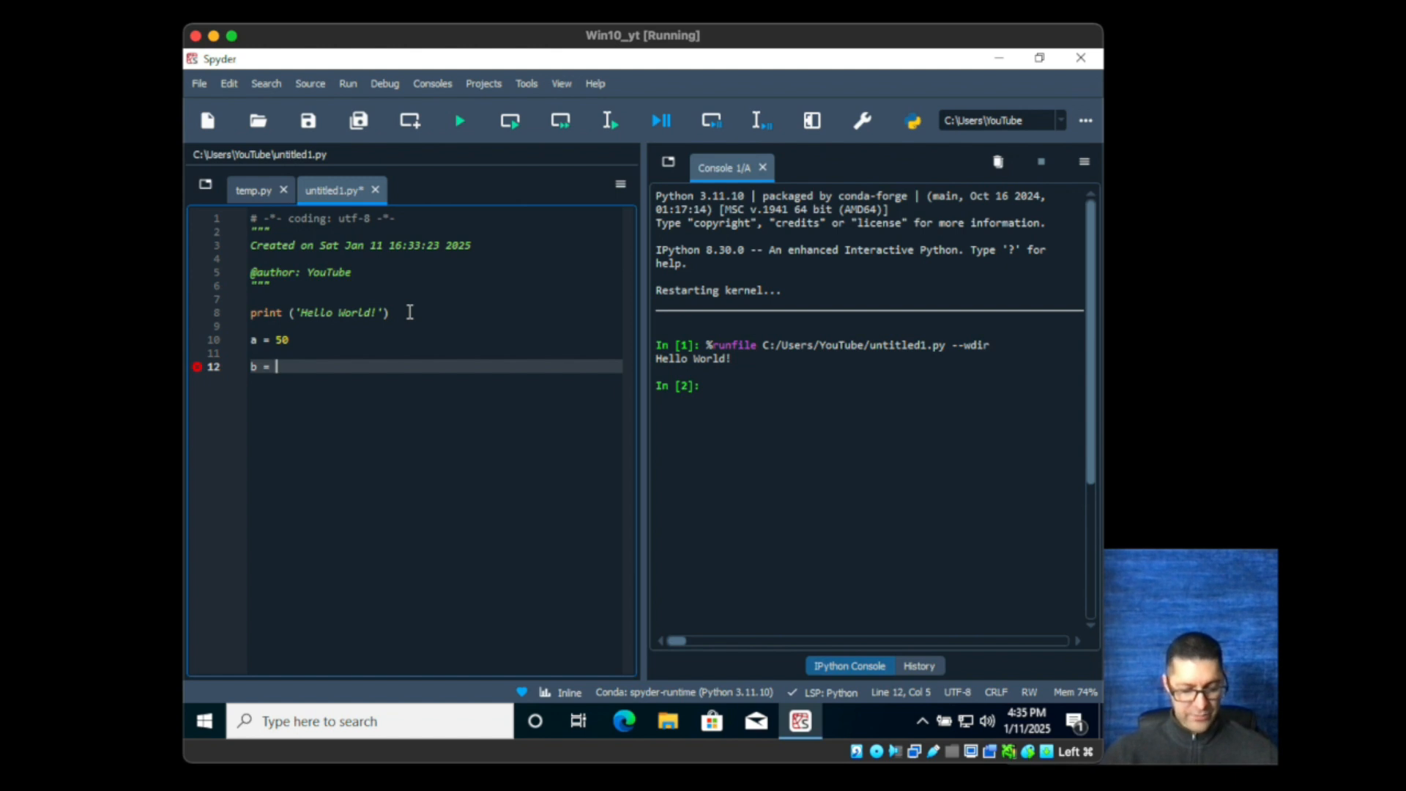
text(100)
key(Return)
key(Return)
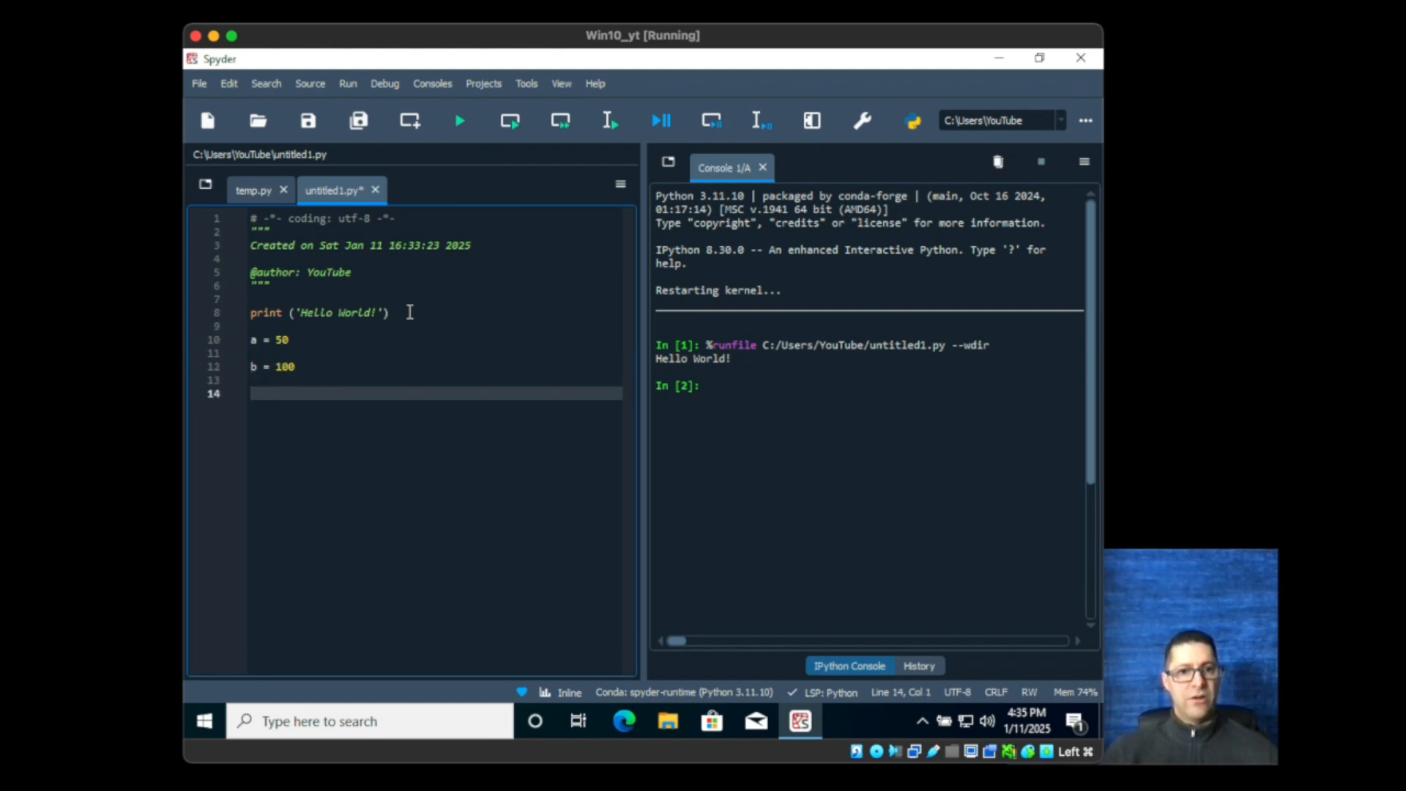
text(print(a+b)
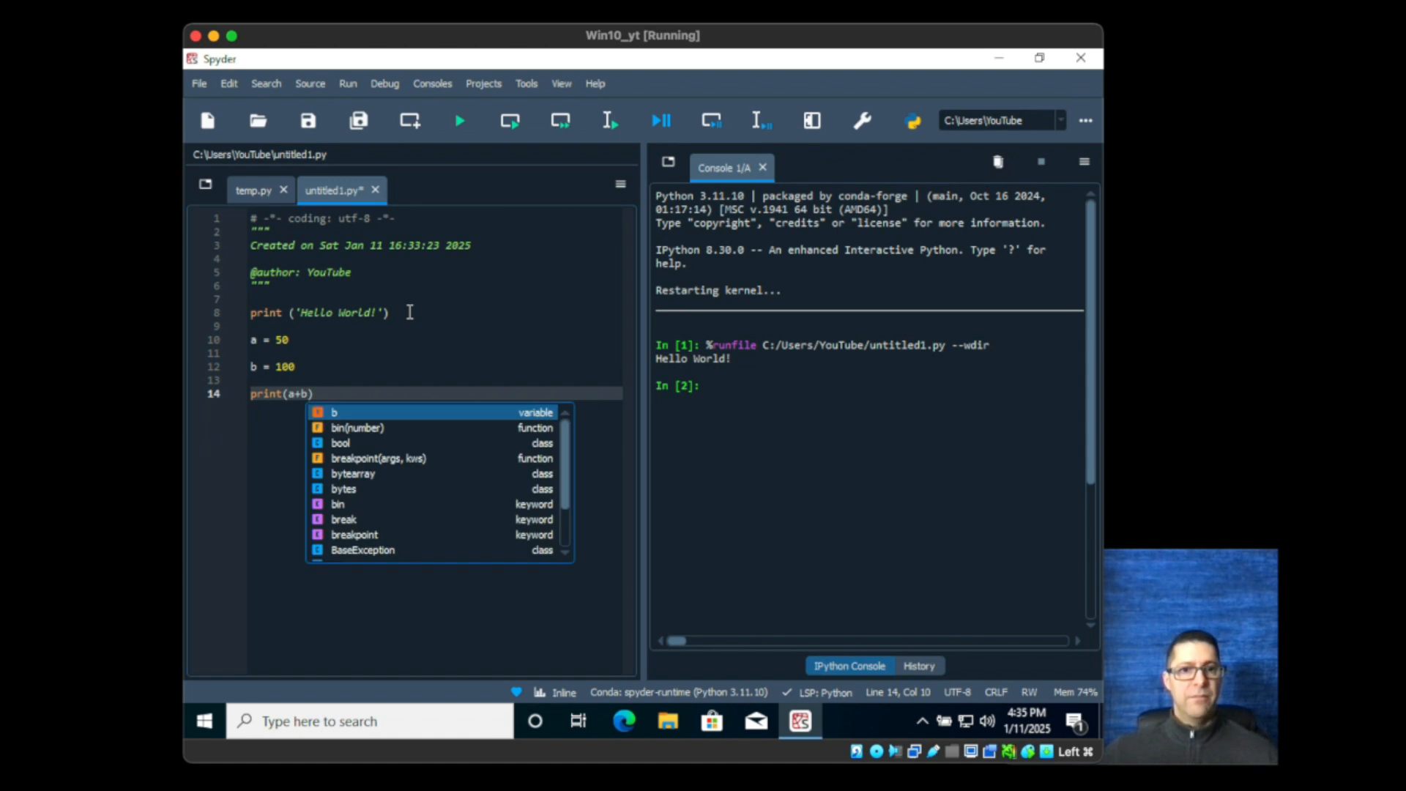
click(460, 121)
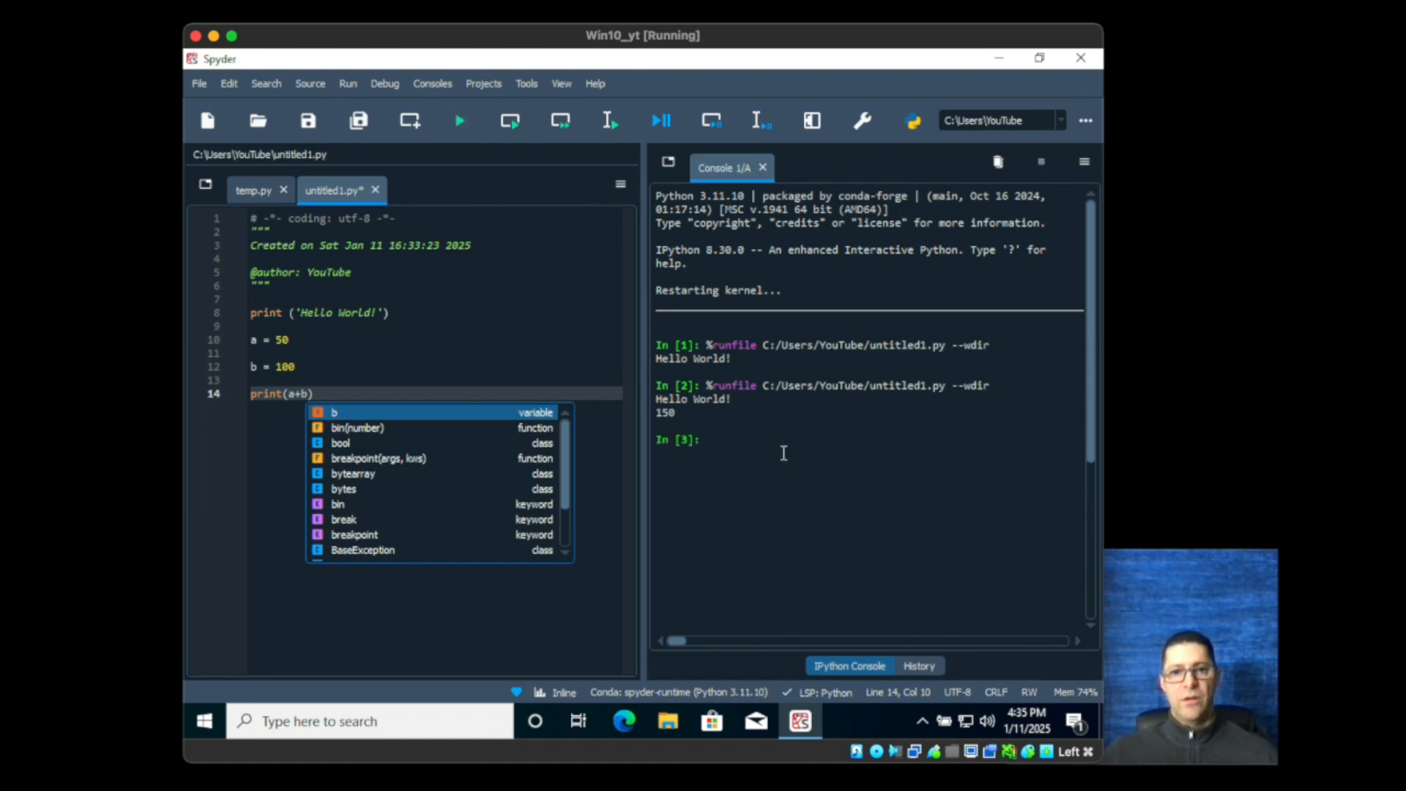
drag(687, 416, 656, 416)
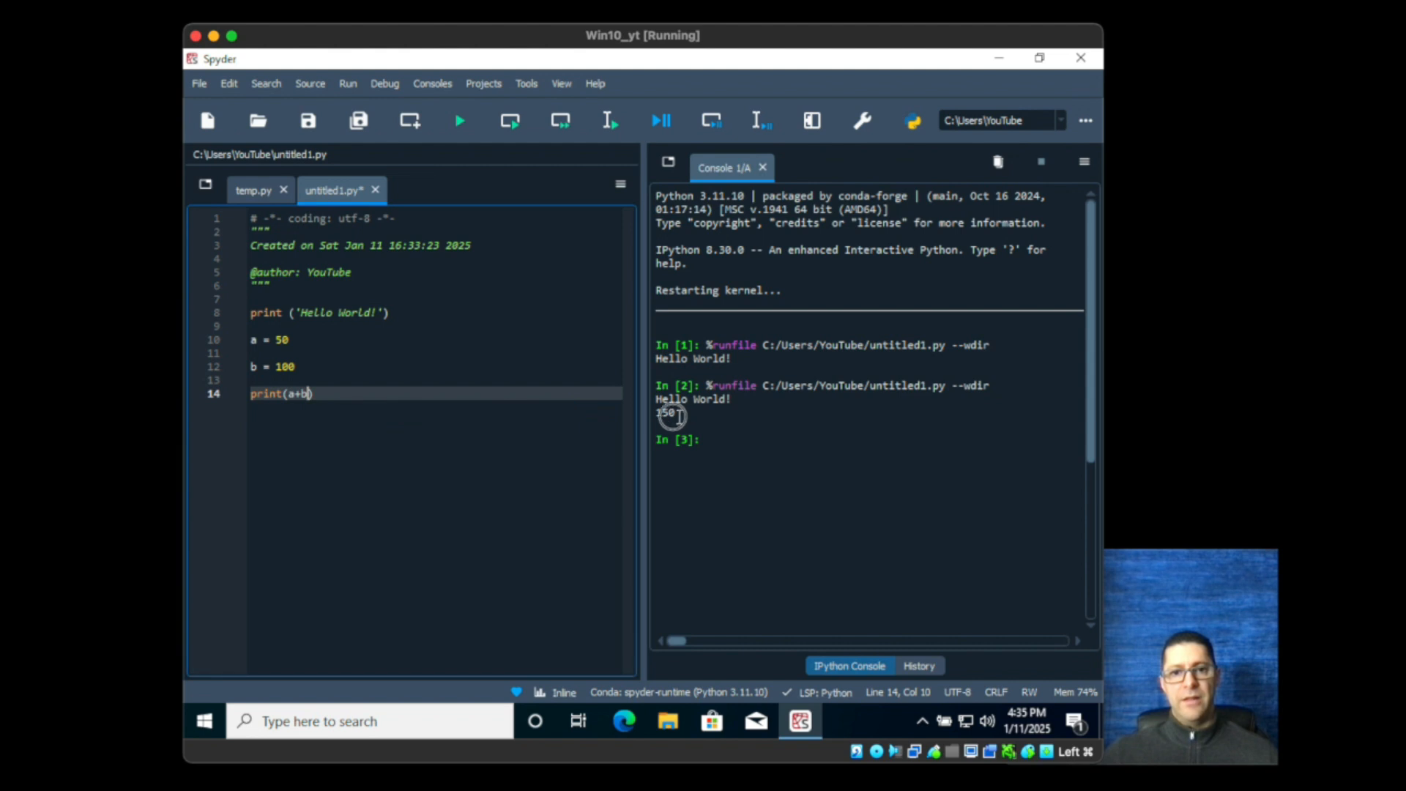
click(797, 451)
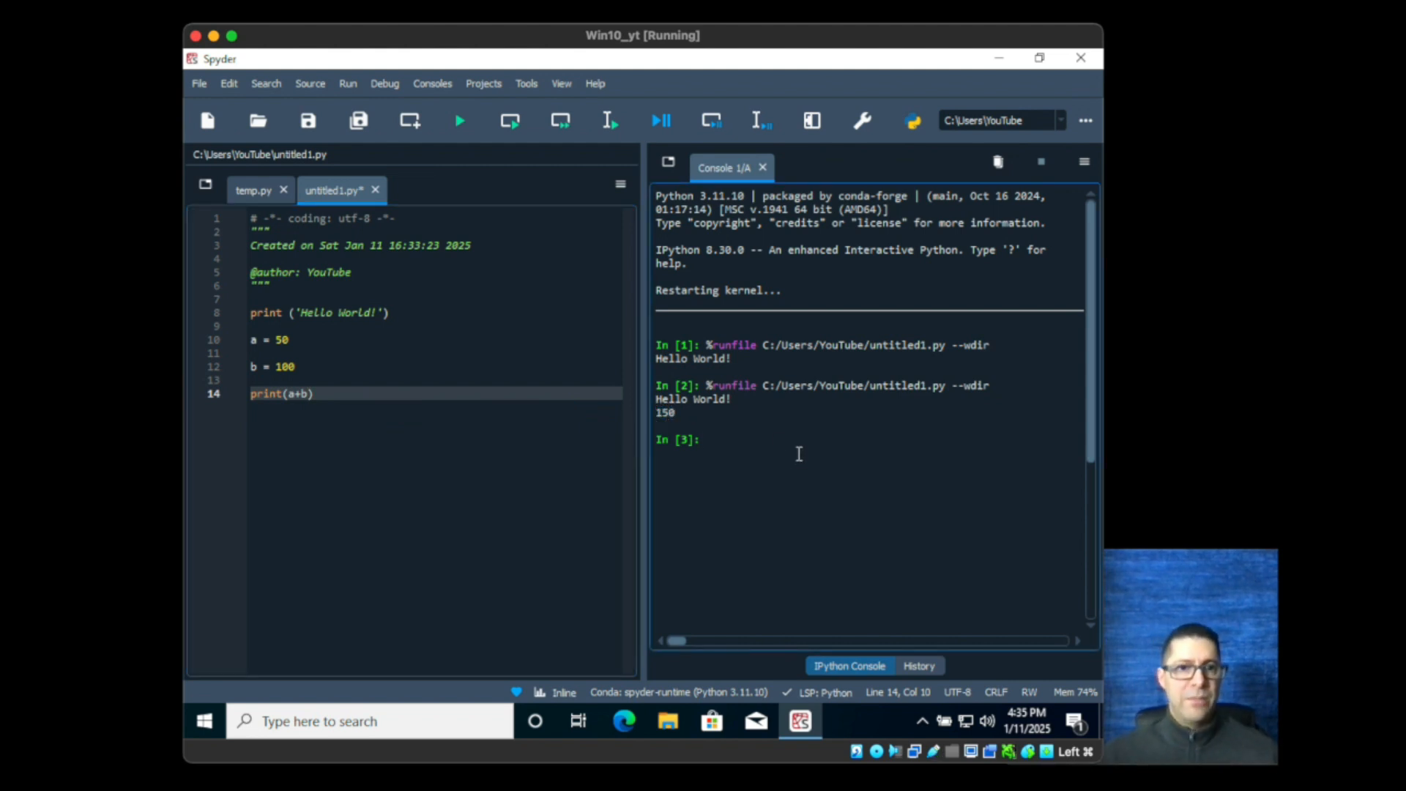
Step: Save untitled1 to the Desktop under the new name first.py
click(310, 126)
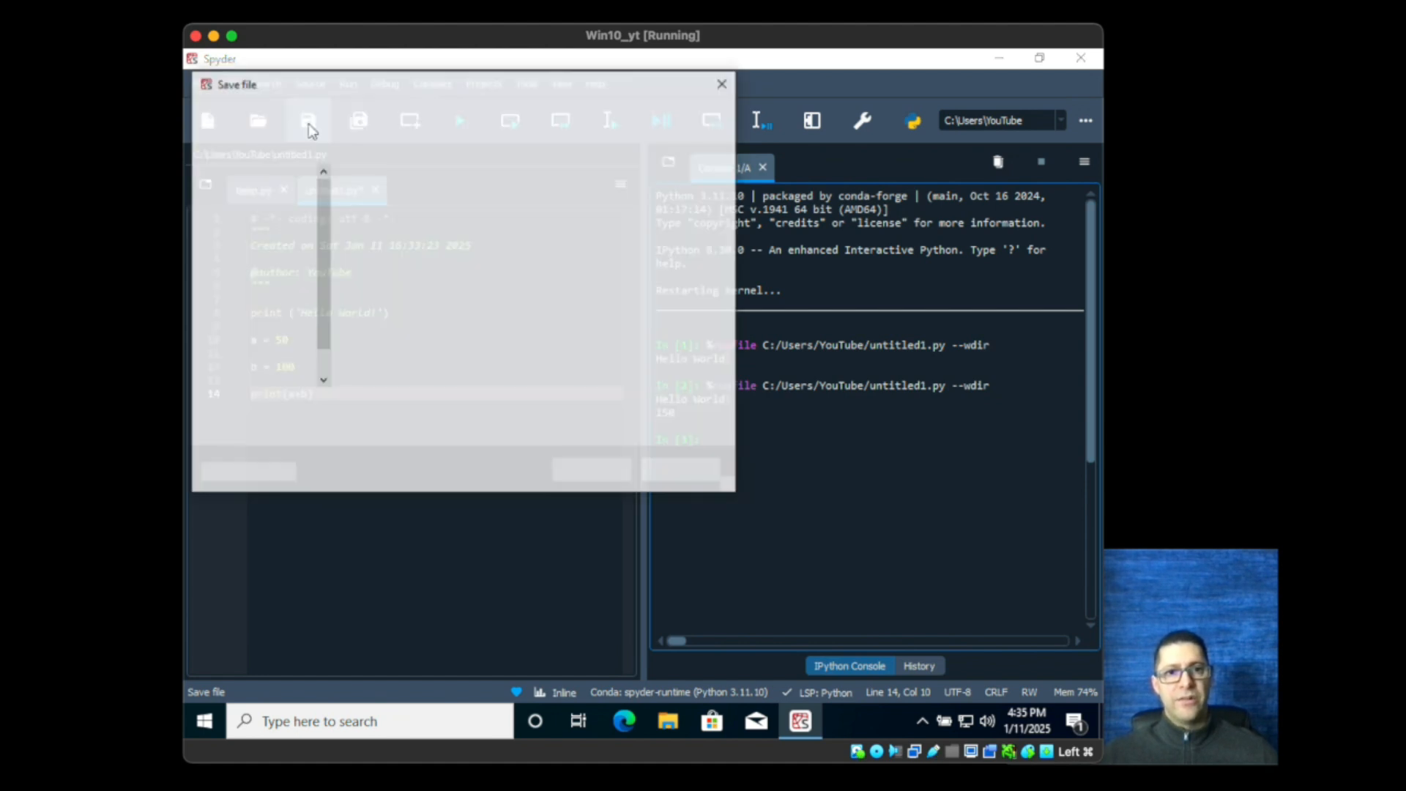
drag(347, 95, 361, 106)
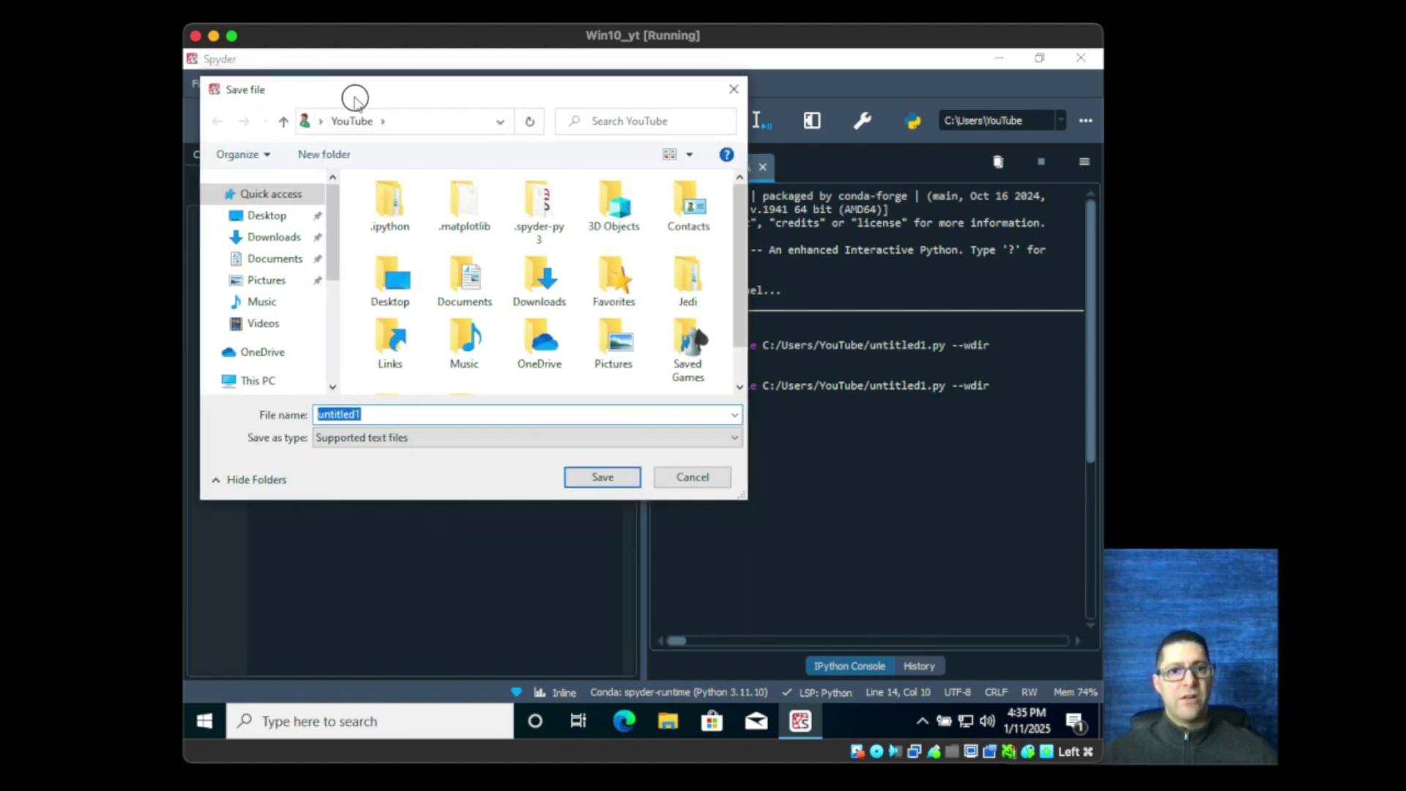
click(272, 223)
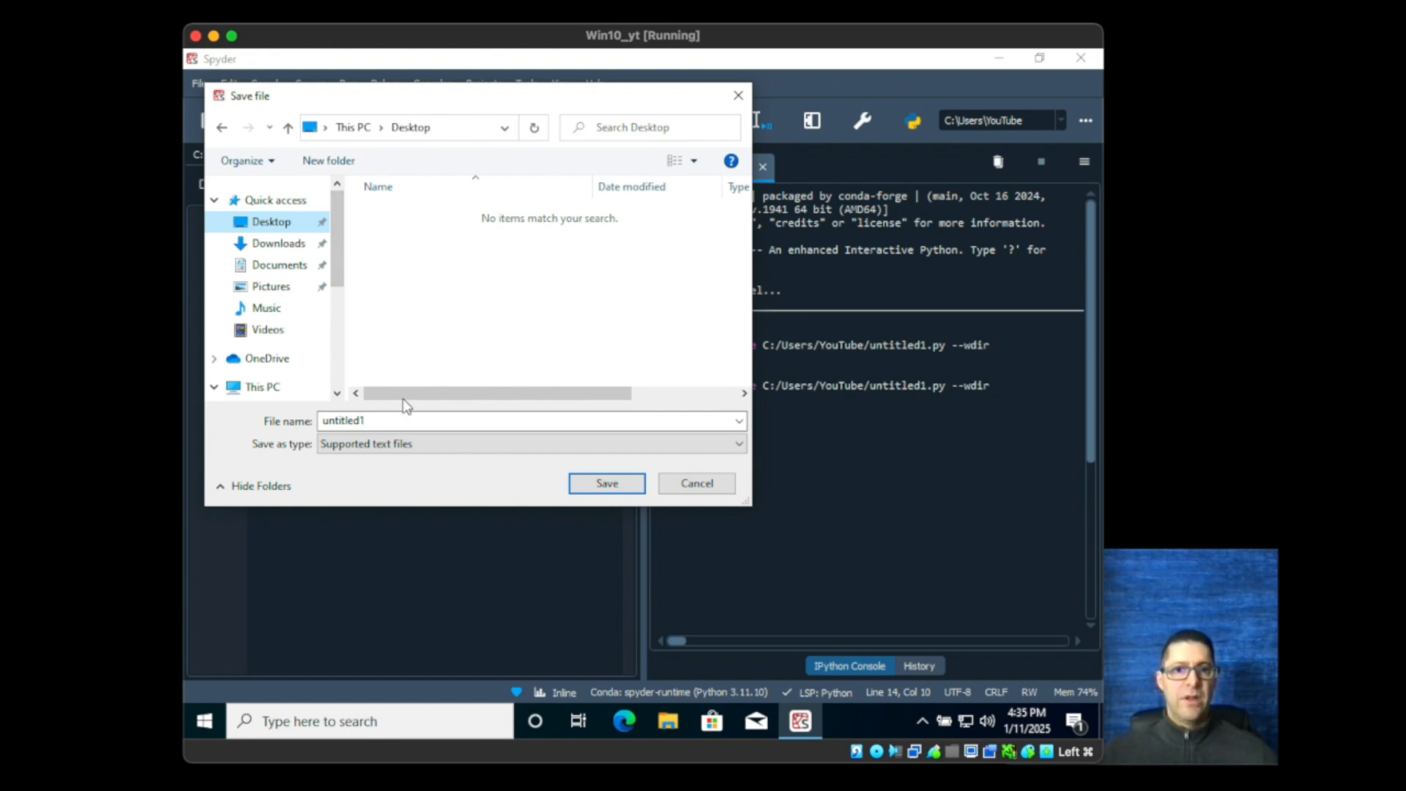
double_click(391, 422)
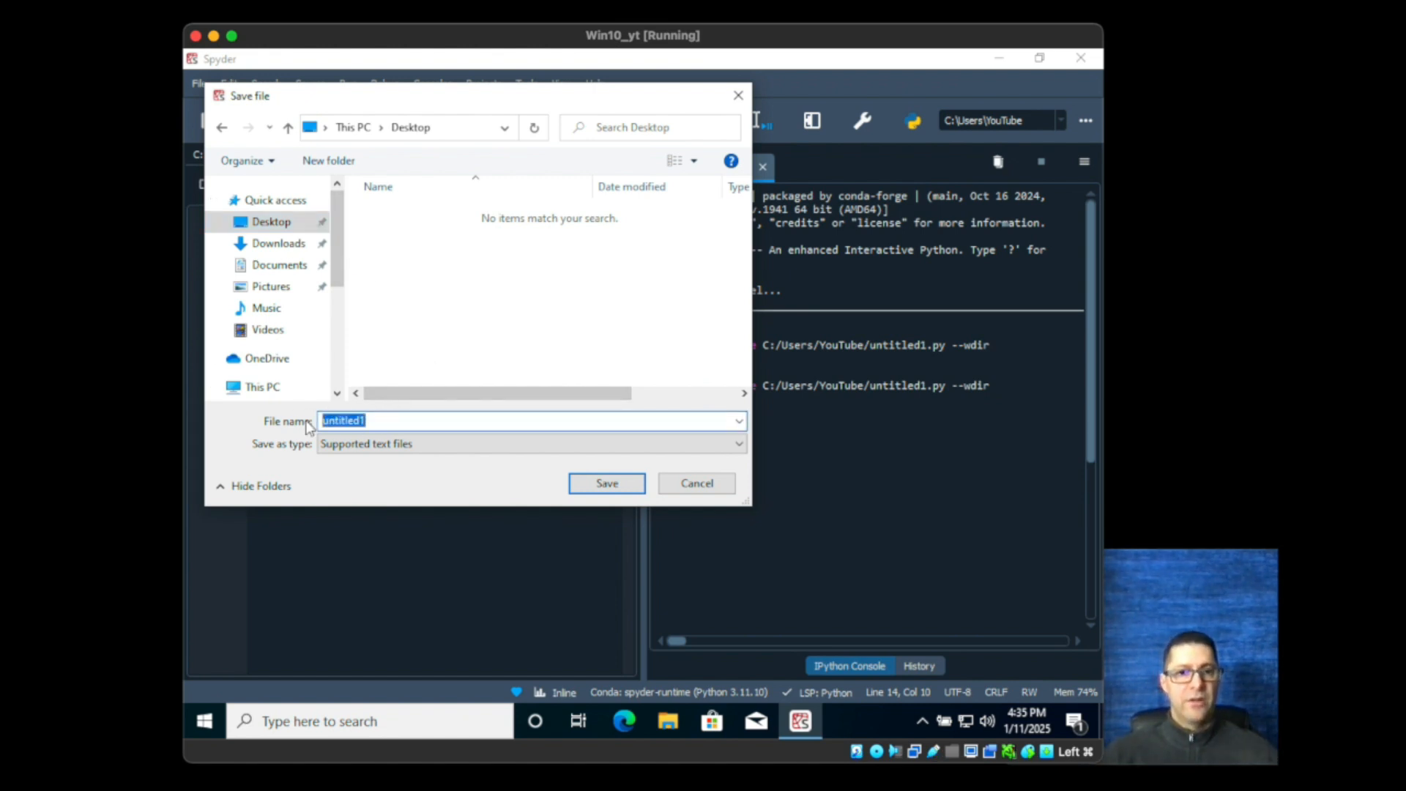
text(first.py)
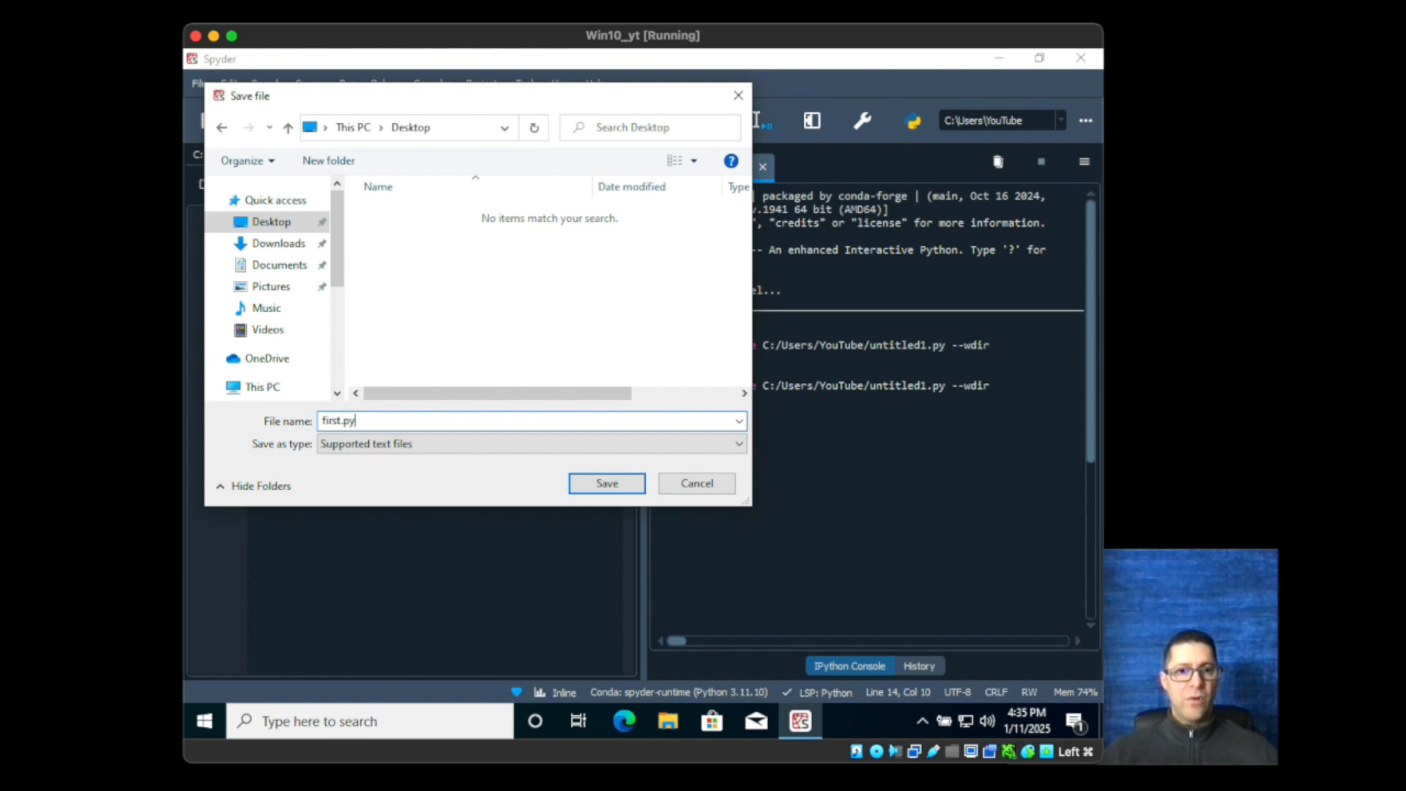
click(607, 484)
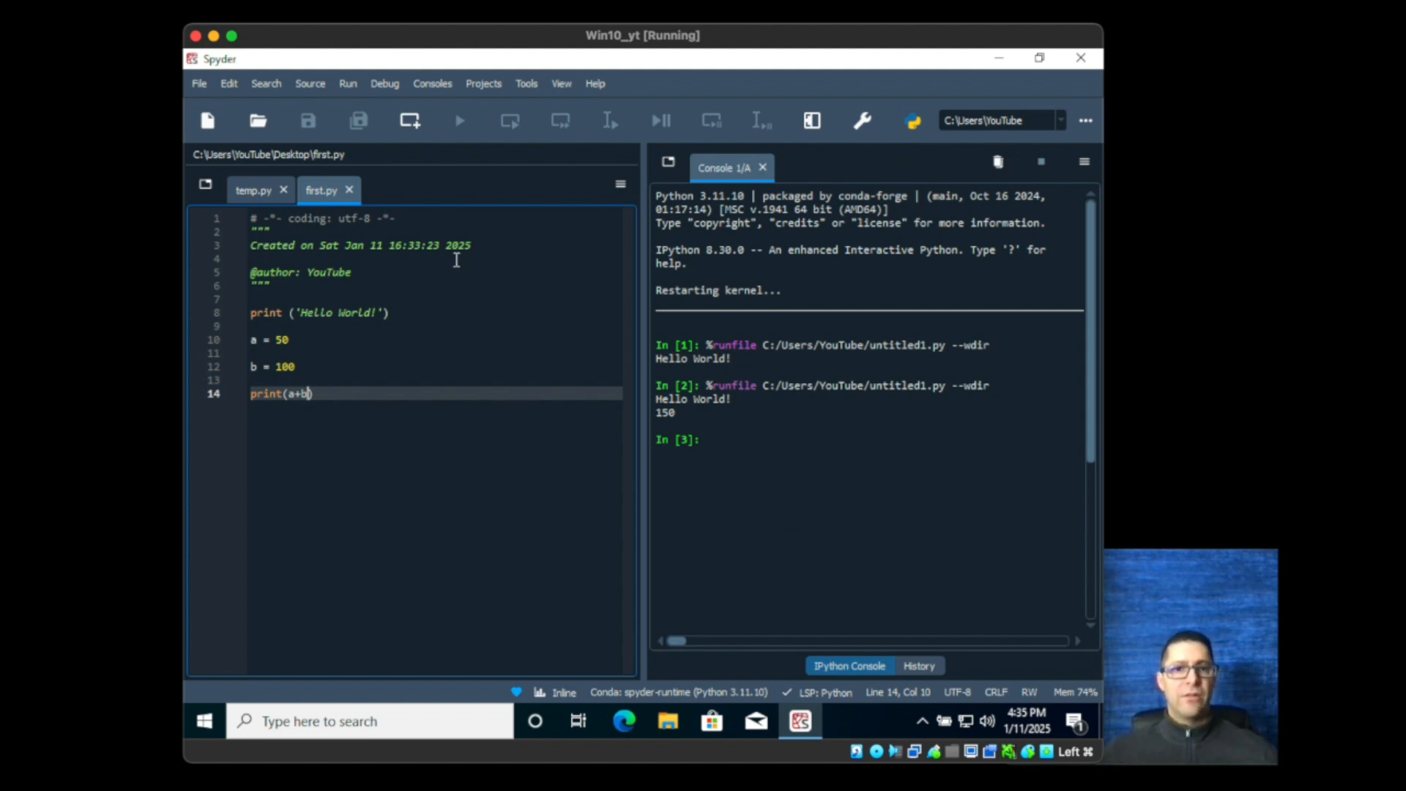
Step: Close first.py, reopen it from the Desktop and run it, printing Hello World! and 150
click(348, 190)
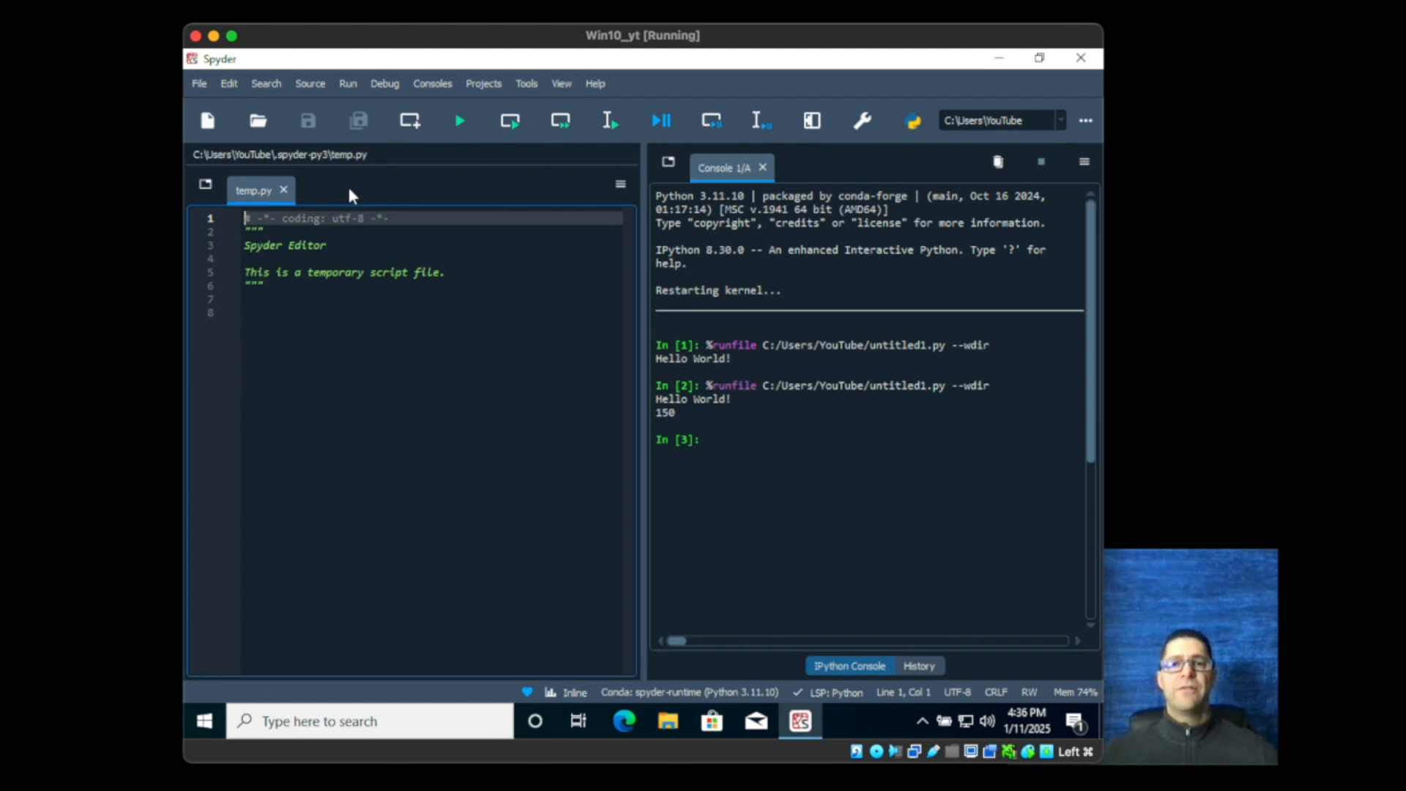
click(258, 130)
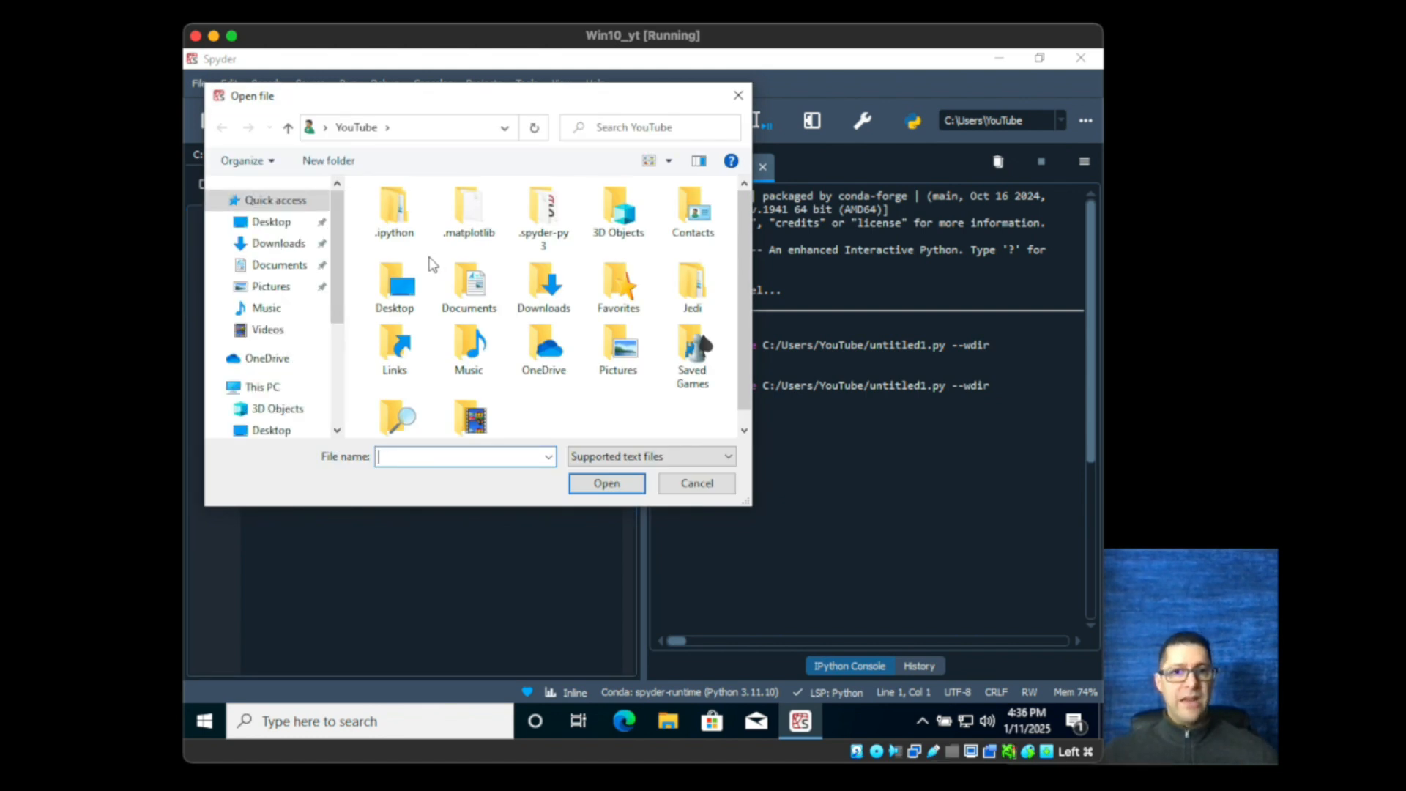
click(271, 222)
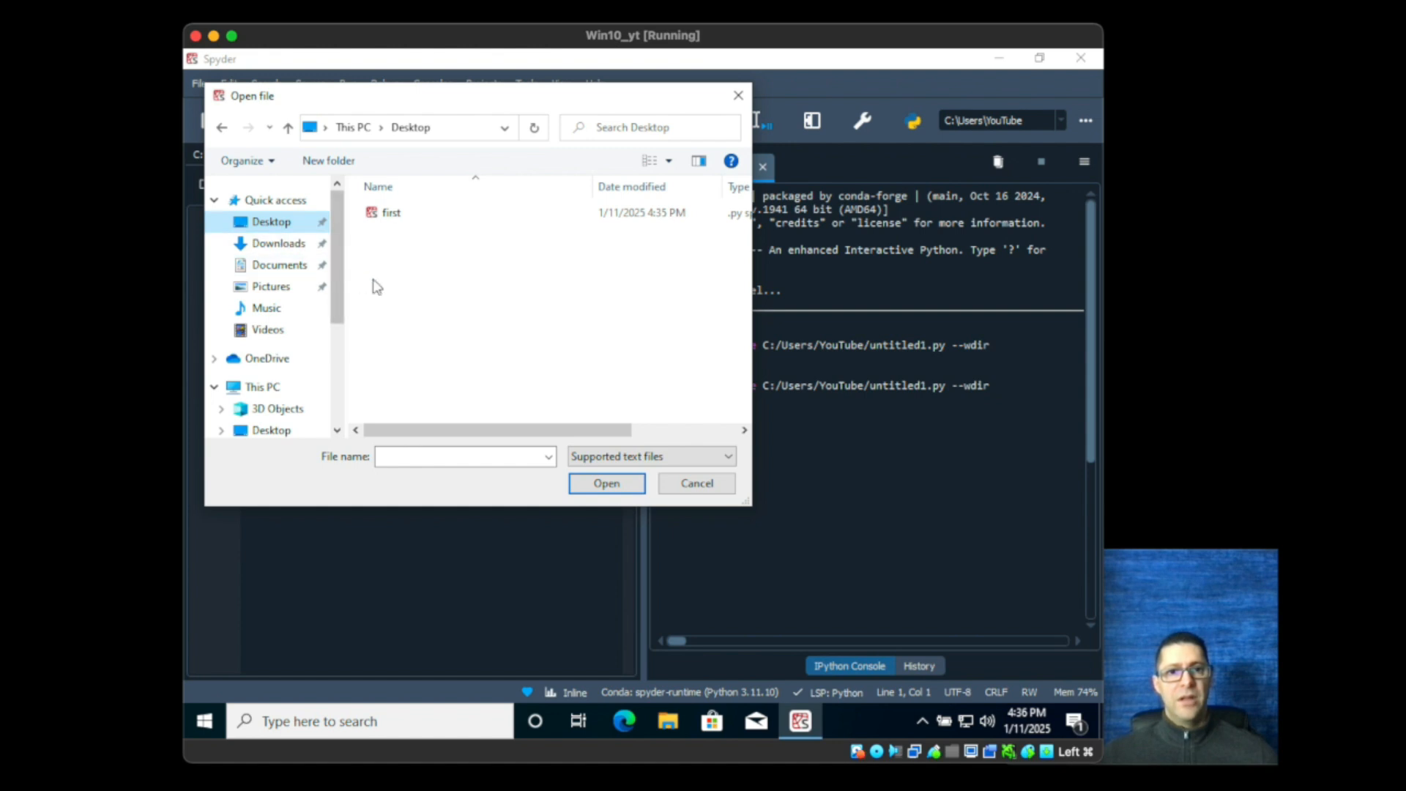
click(391, 214)
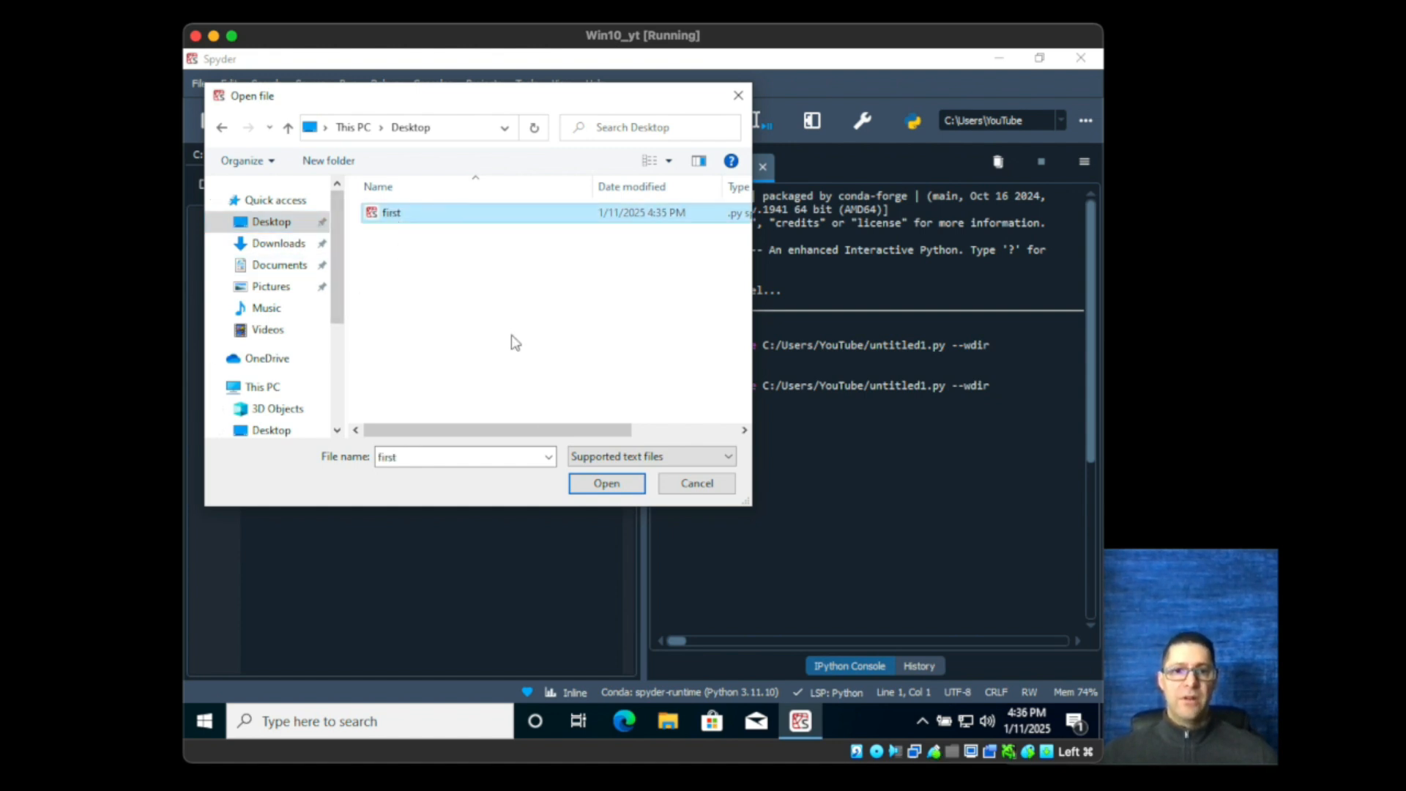
click(607, 484)
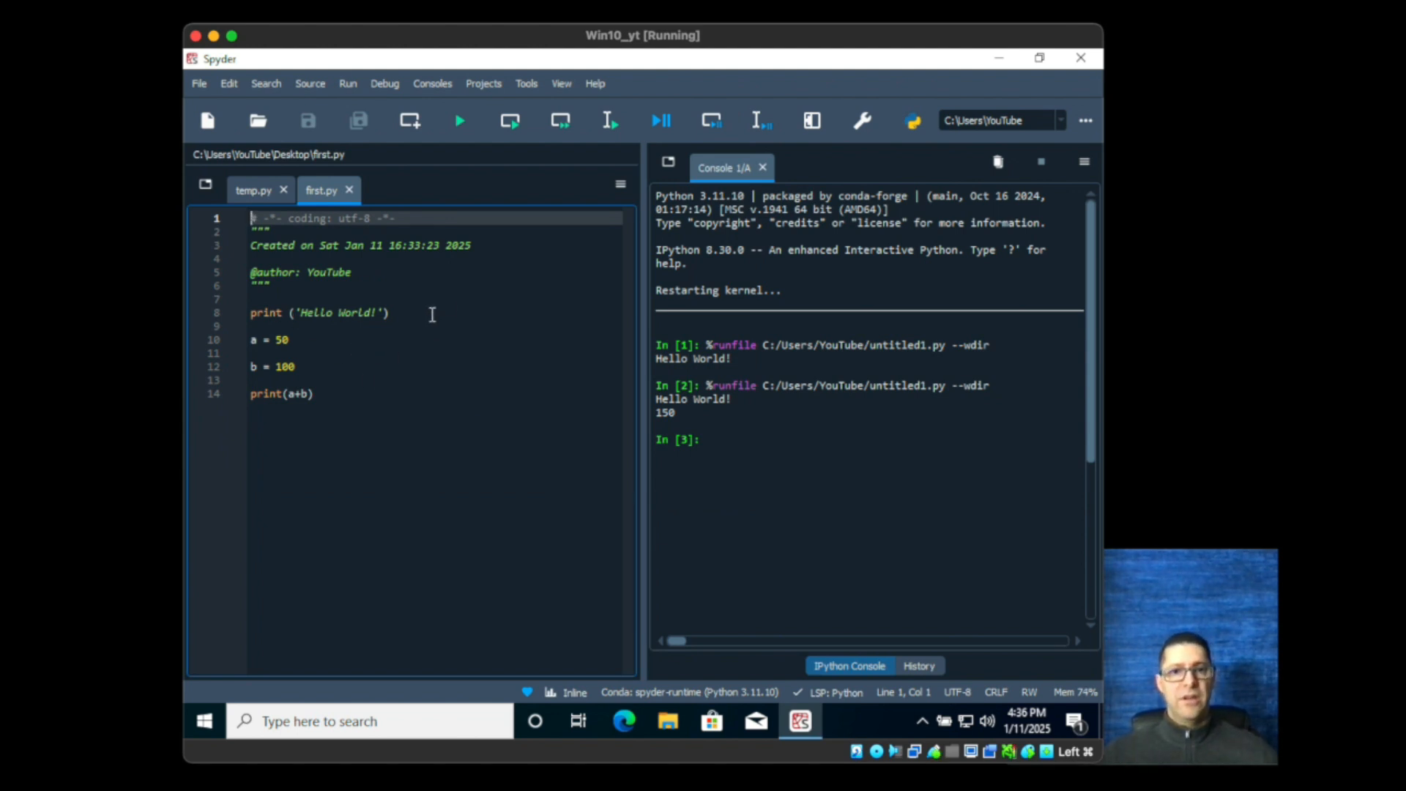
click(462, 121)
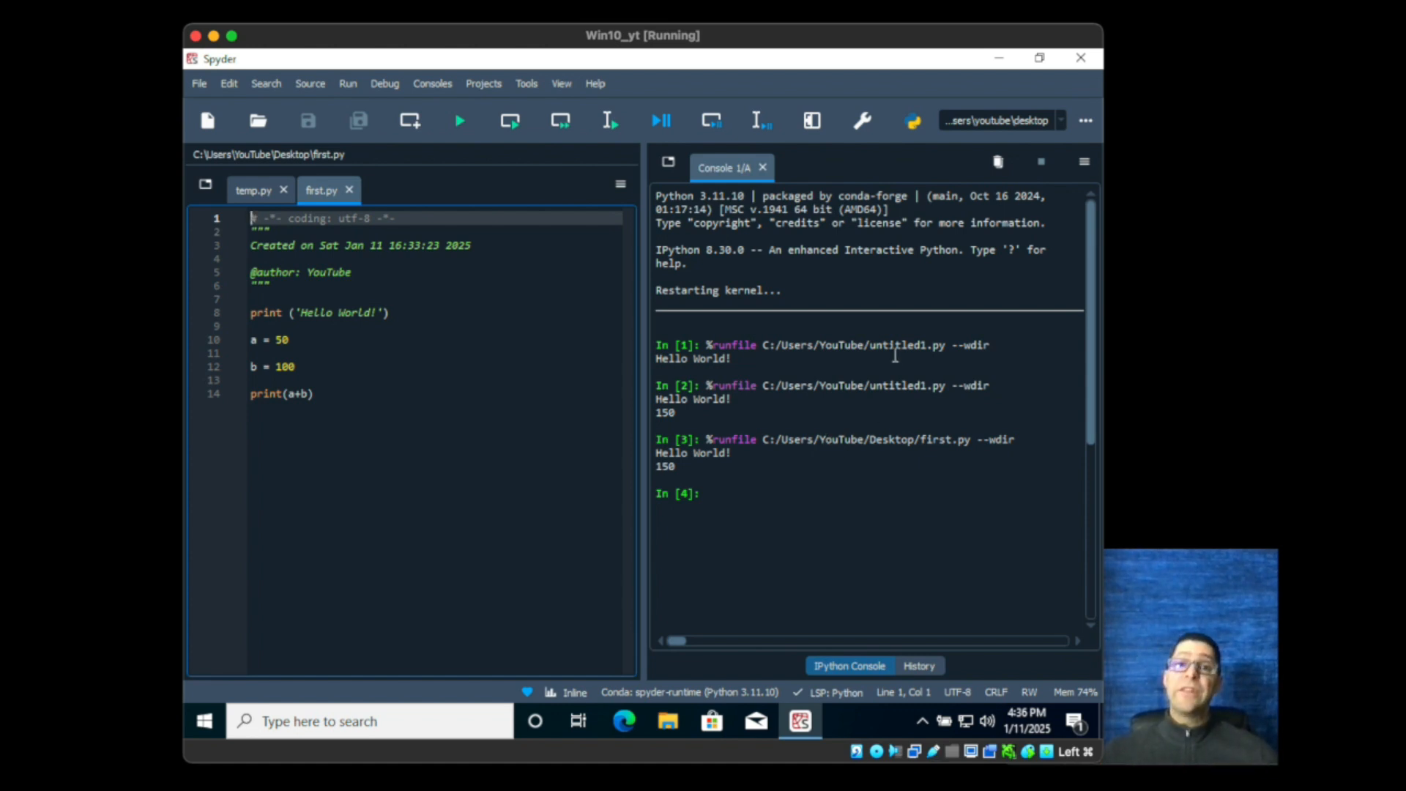
Step: Restart the IPython console kernel via its options menu, confirming Yes, for a fresh In [1] prompt
click(1086, 167)
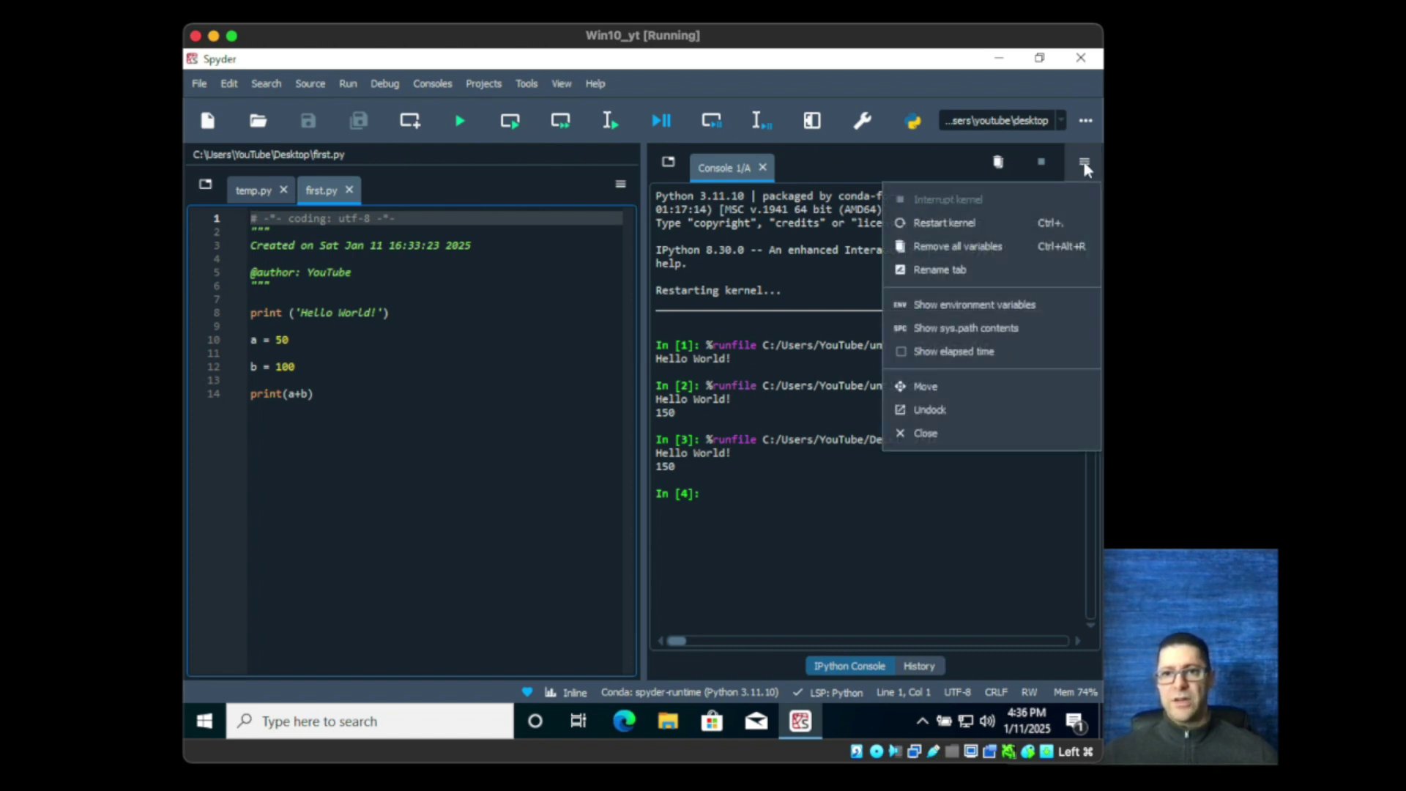
click(946, 222)
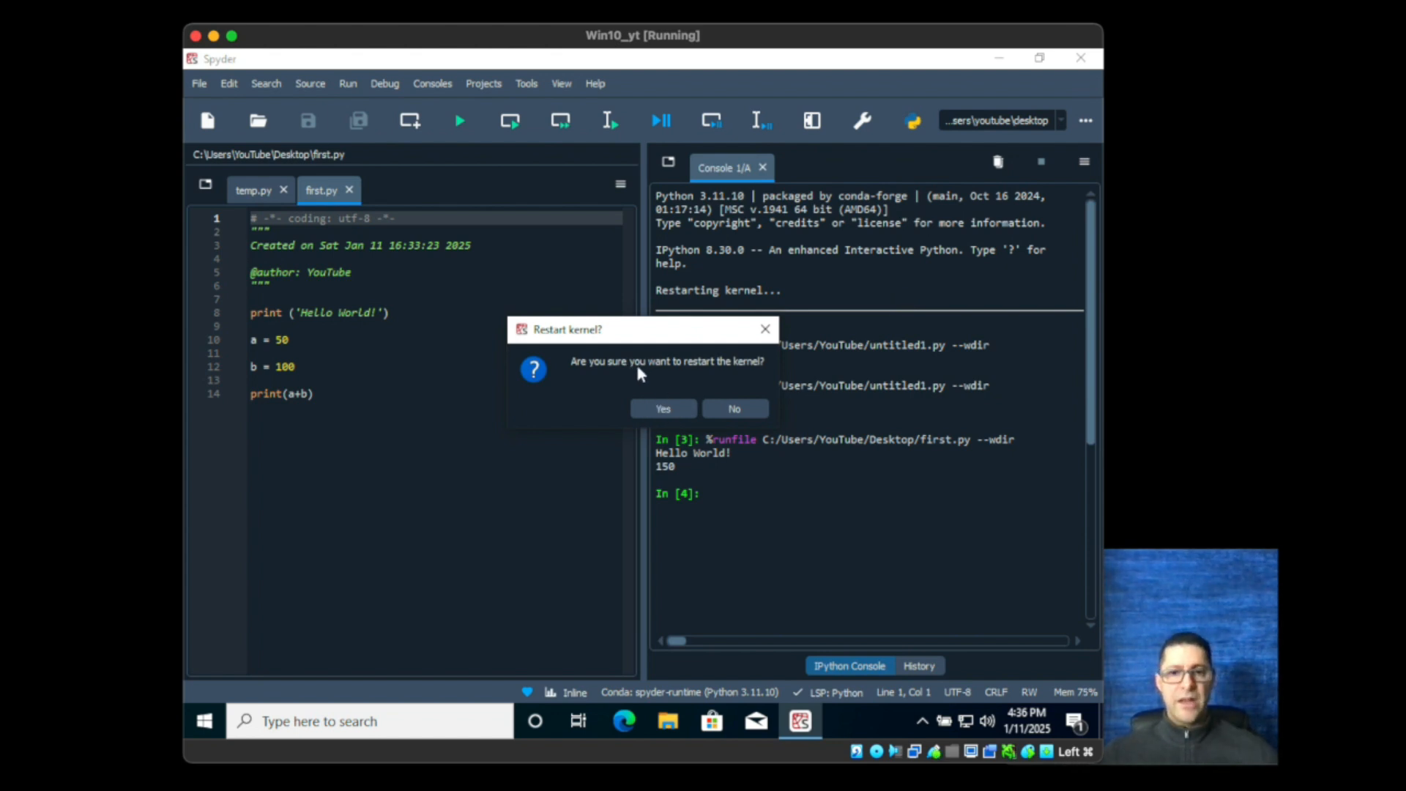
click(662, 407)
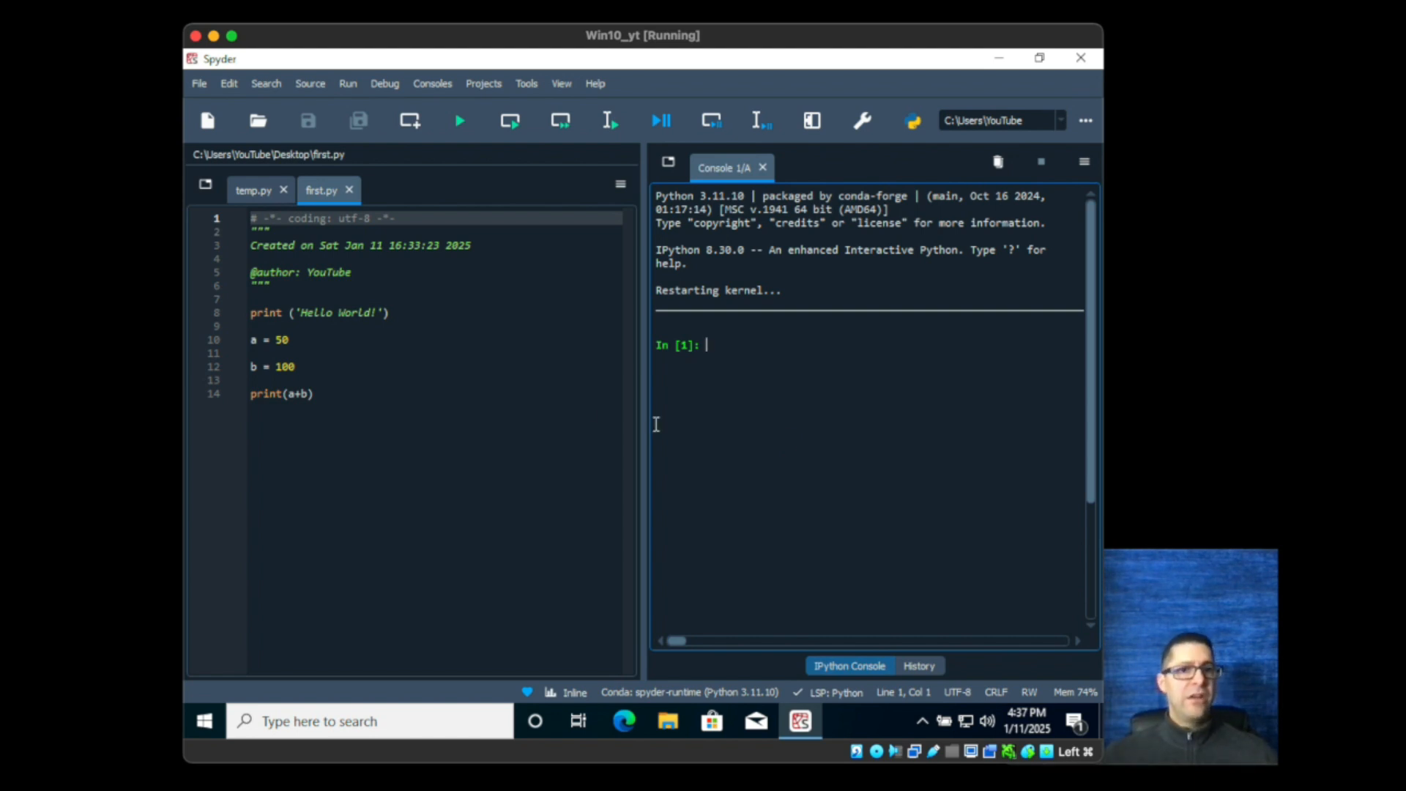
click(361, 397)
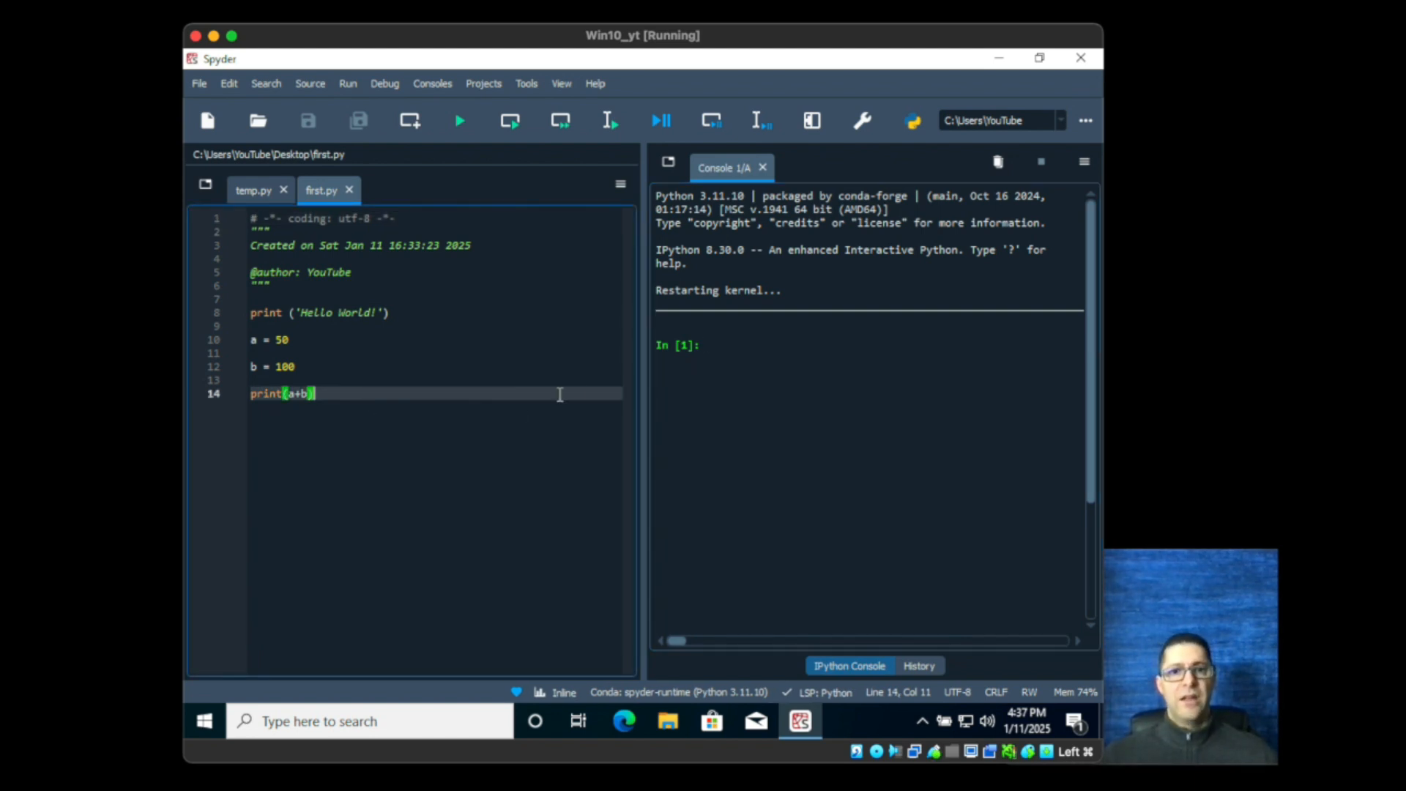
Step: Drag the editor/console splitter left to widen the console slightly
mouse_move(641, 366)
mouse_down()
mouse_move(658, 366)
mouse_move(630, 368)
mouse_up()
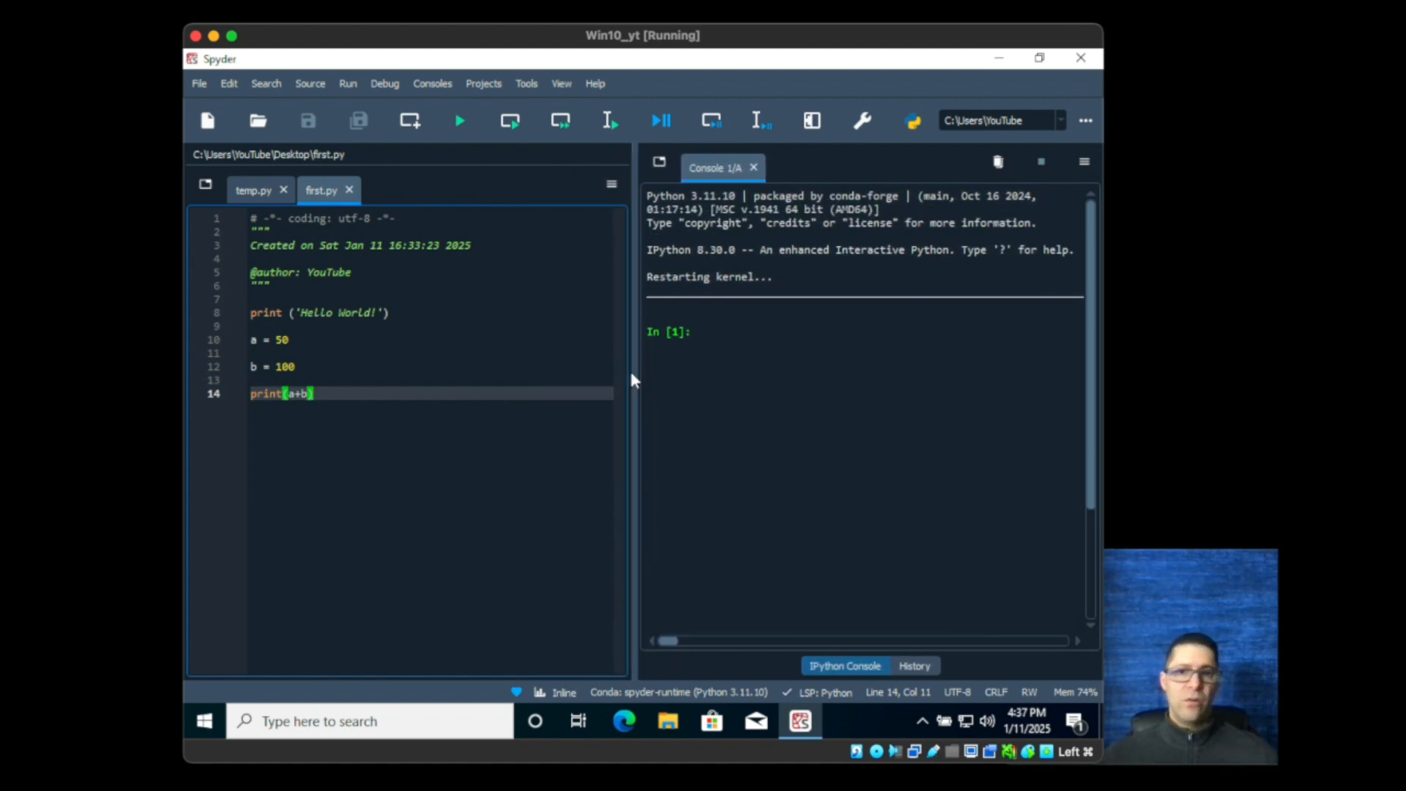